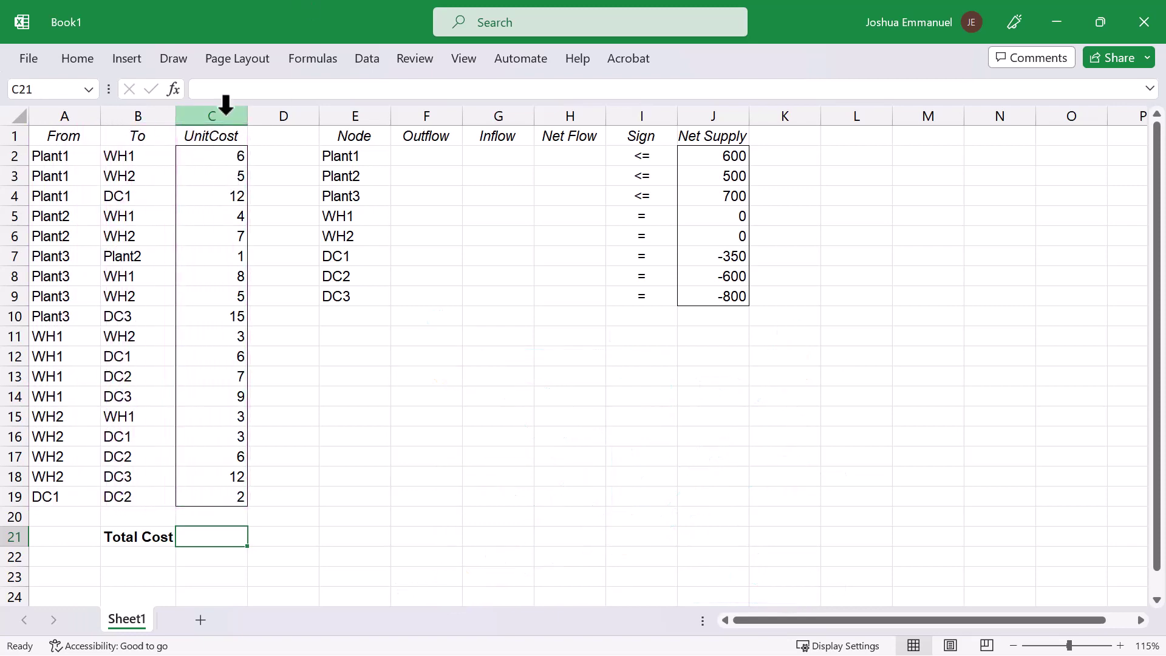
Step: Insert a new column before the UnitCost column and give it the header Shipped in C1
right_click(226, 104)
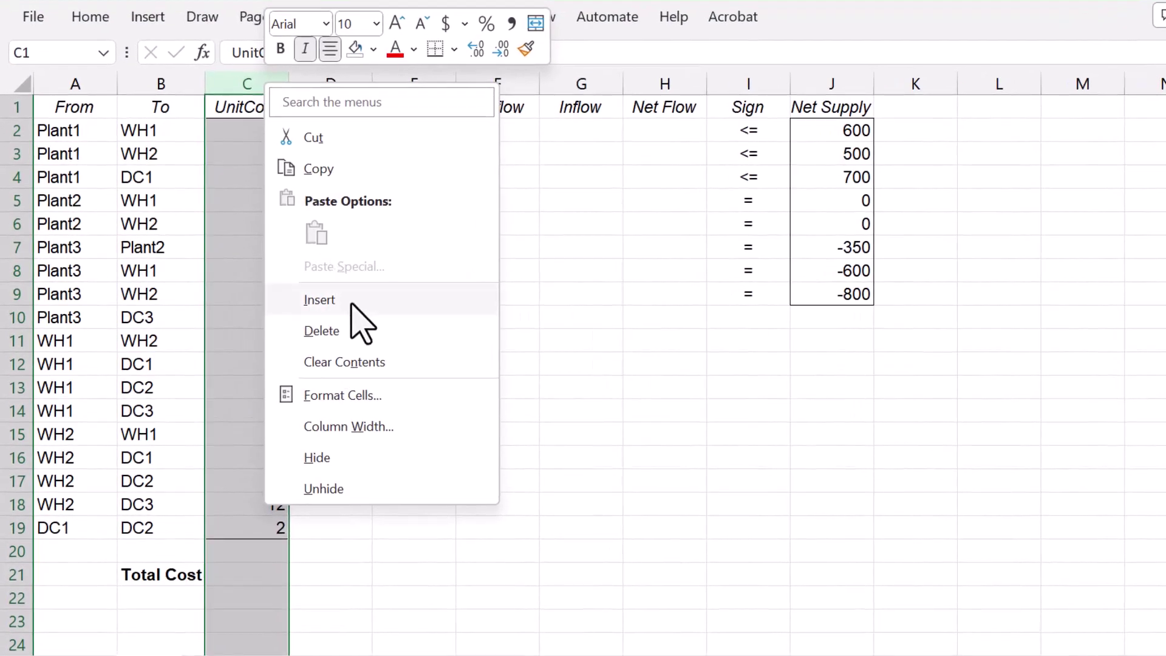
left_click(320, 299)
left_click(246, 107)
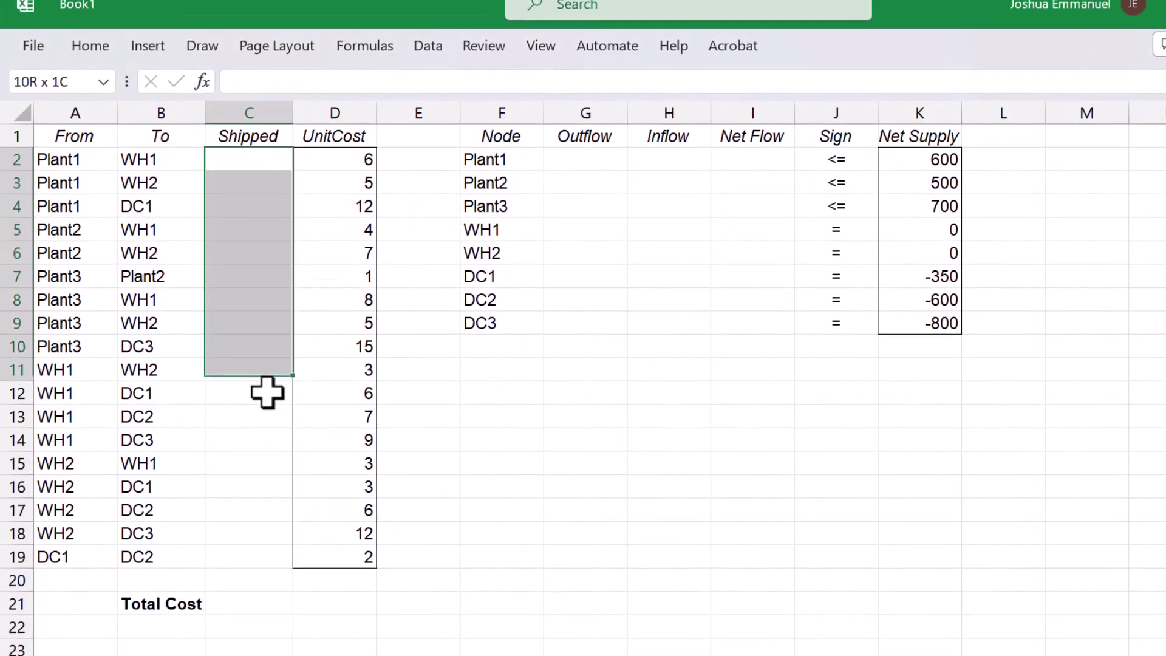
Step: Fill the Shipped cells C2:C19 with yellow
left_click_drag(267, 392, 262, 558)
right_click(264, 224)
left_click(373, 24)
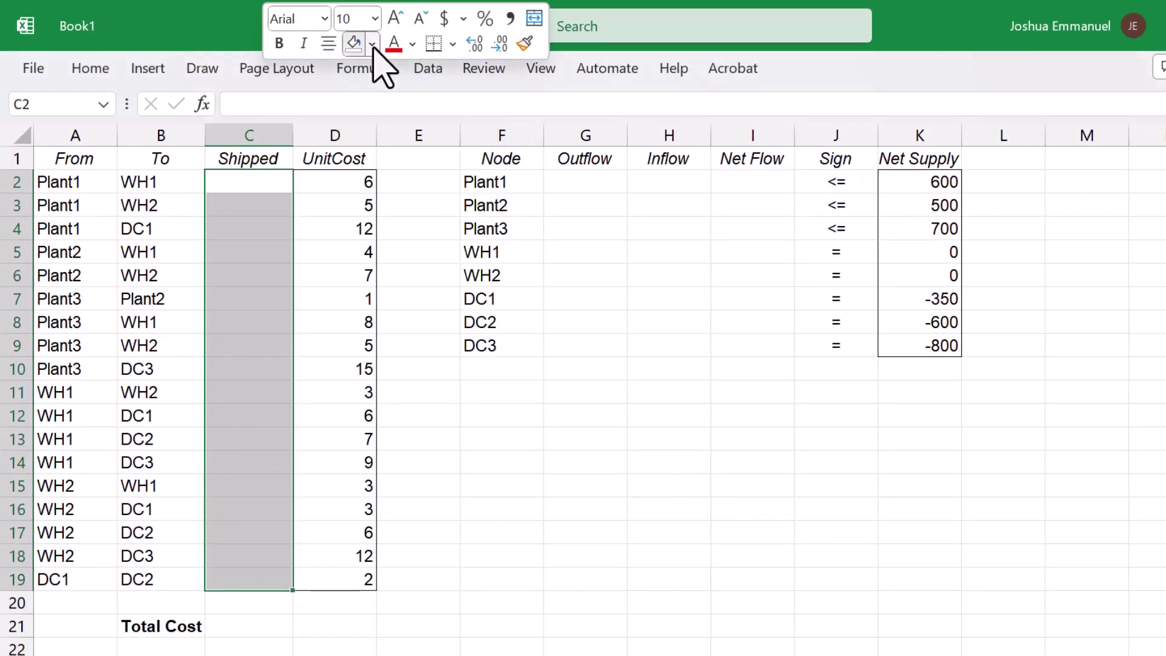
left_click(406, 239)
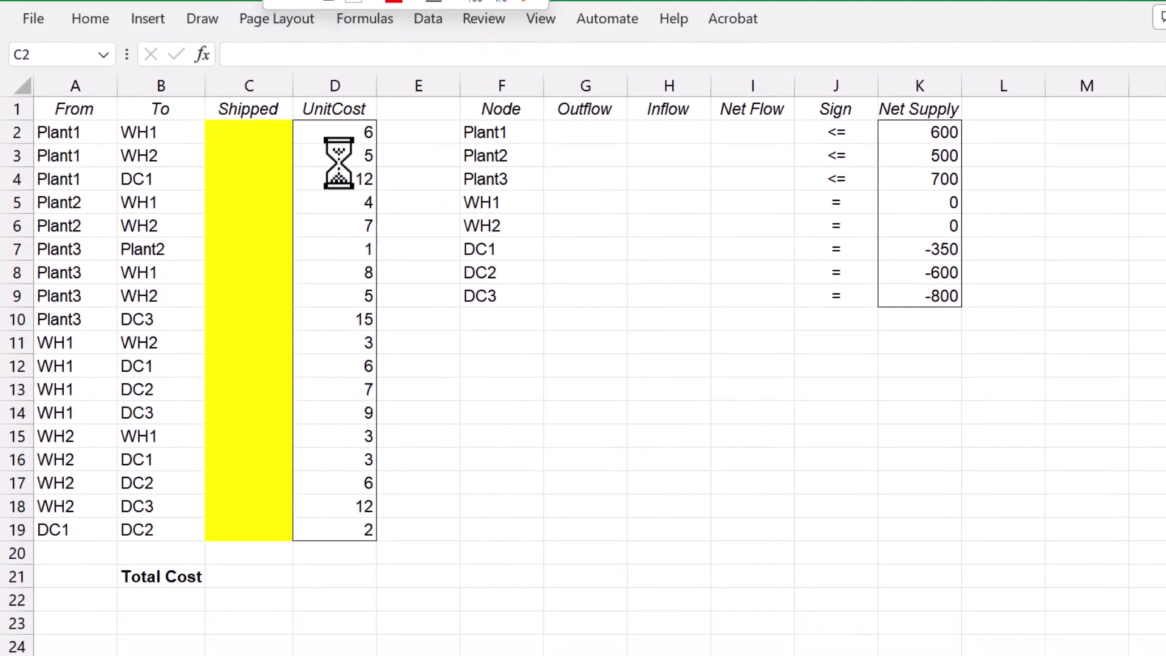
left_click(355, 133)
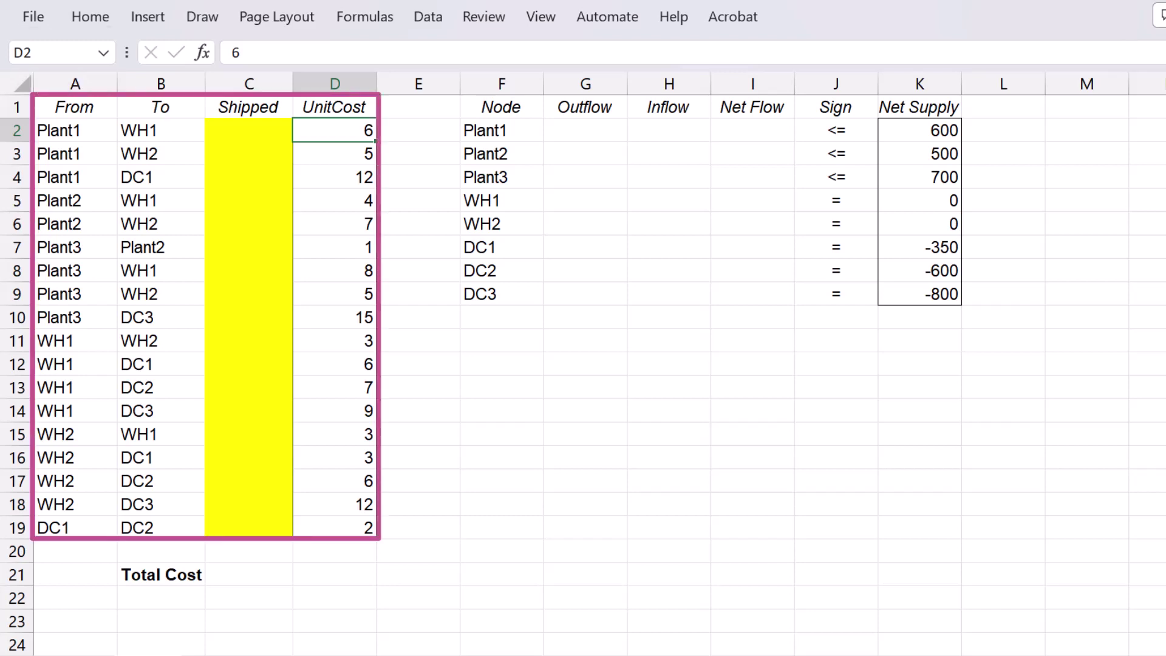
Step: Create named ranges for the table A1:D19 from its top row only, excluding the left column
left_click_drag(63, 102, 364, 528)
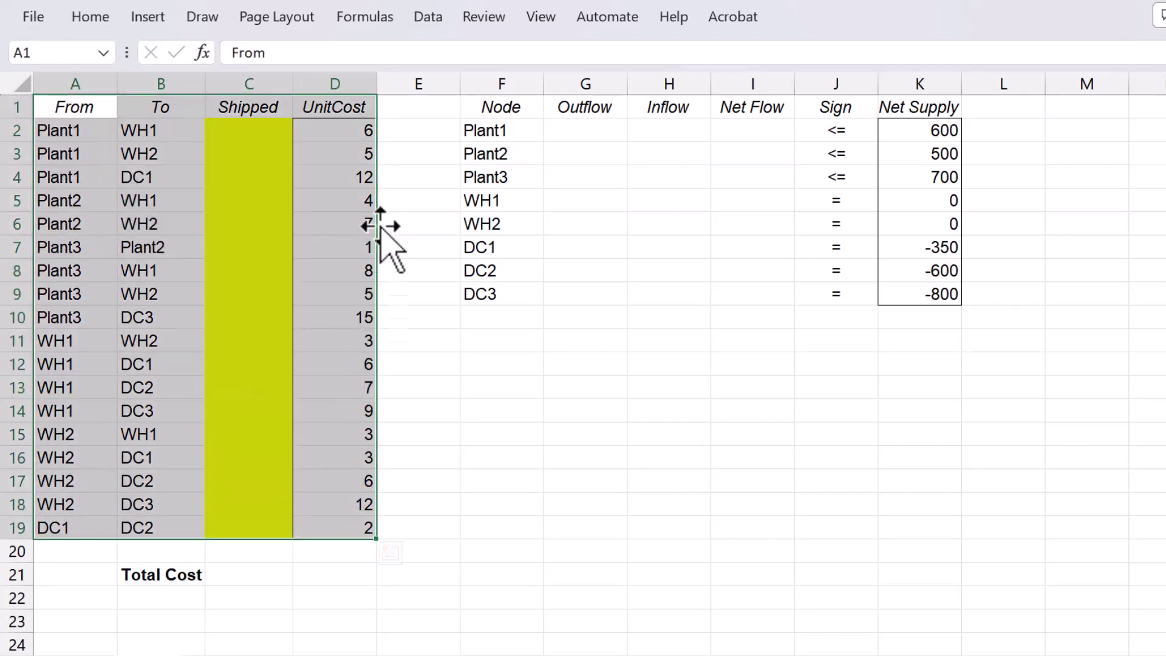
left_click(373, 18)
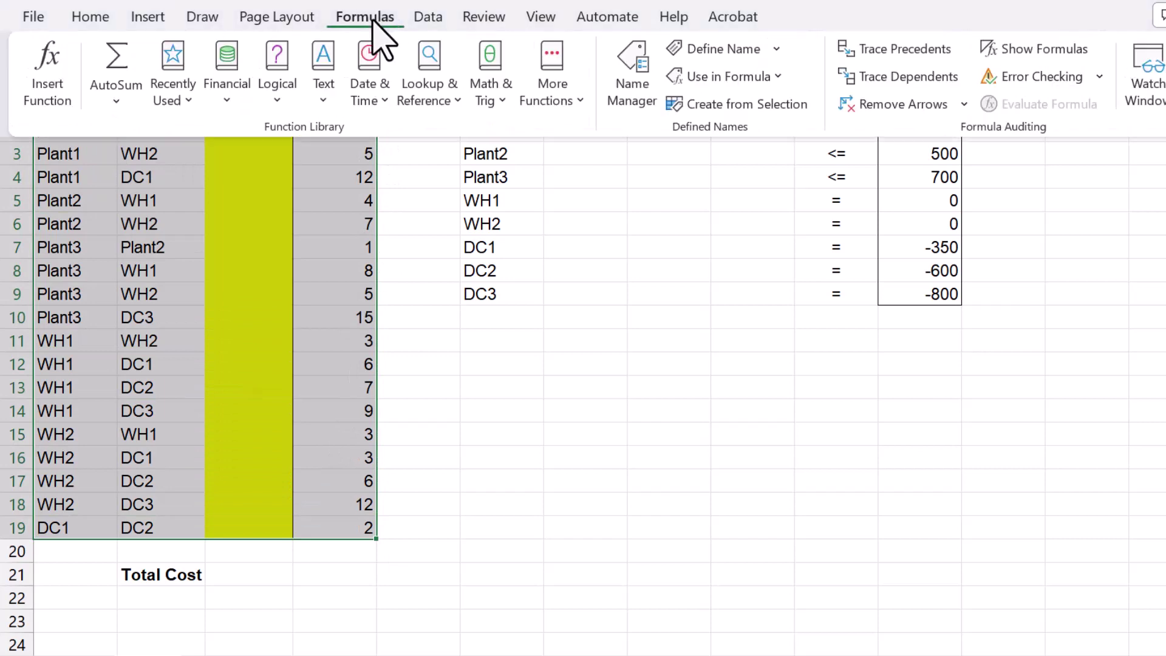
left_click(718, 109)
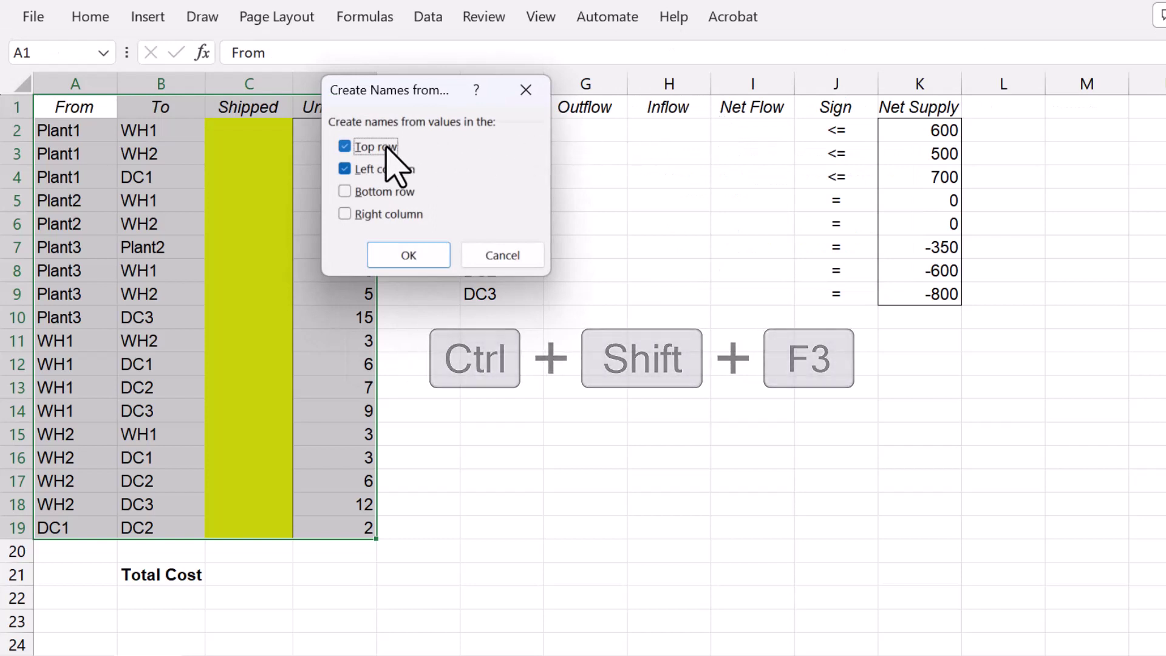
left_click(392, 170)
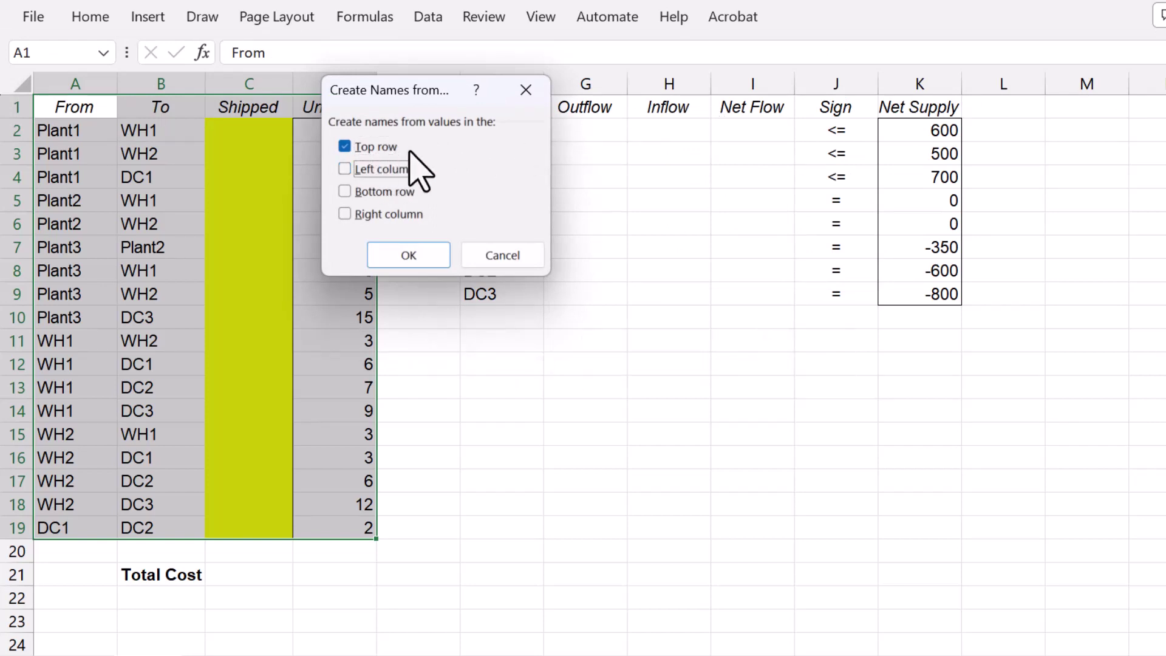
left_click(430, 255)
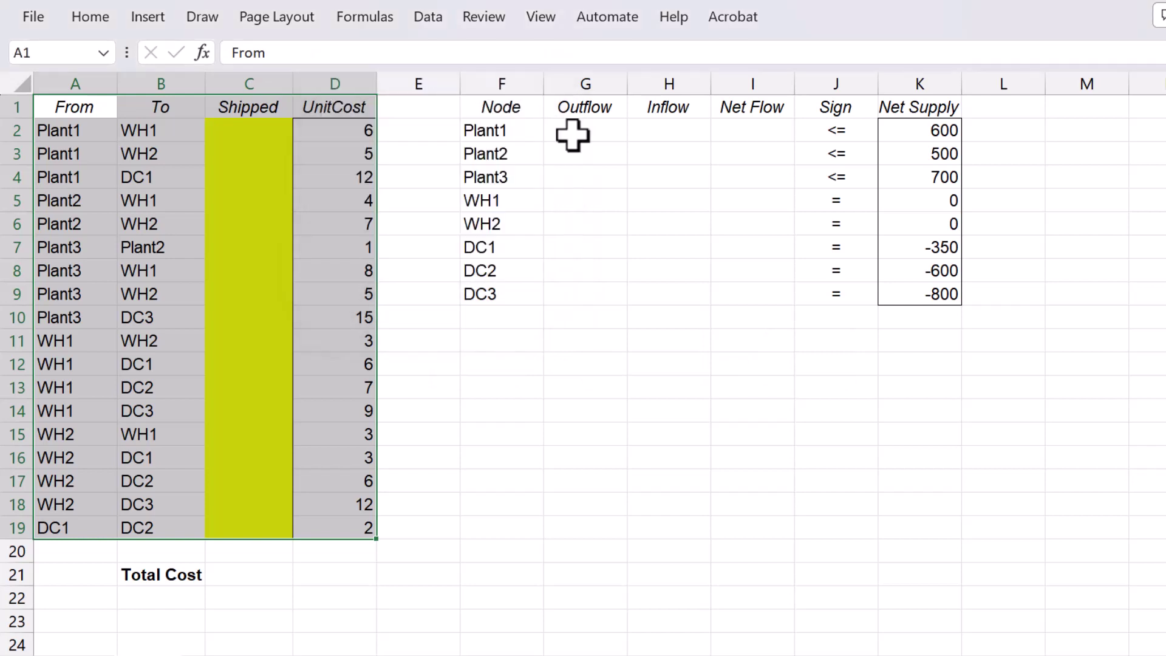
Step: Enter the Outflow formula =SUMIF(From,F2,Shipped) for Plant1 in G2
left_click(572, 134)
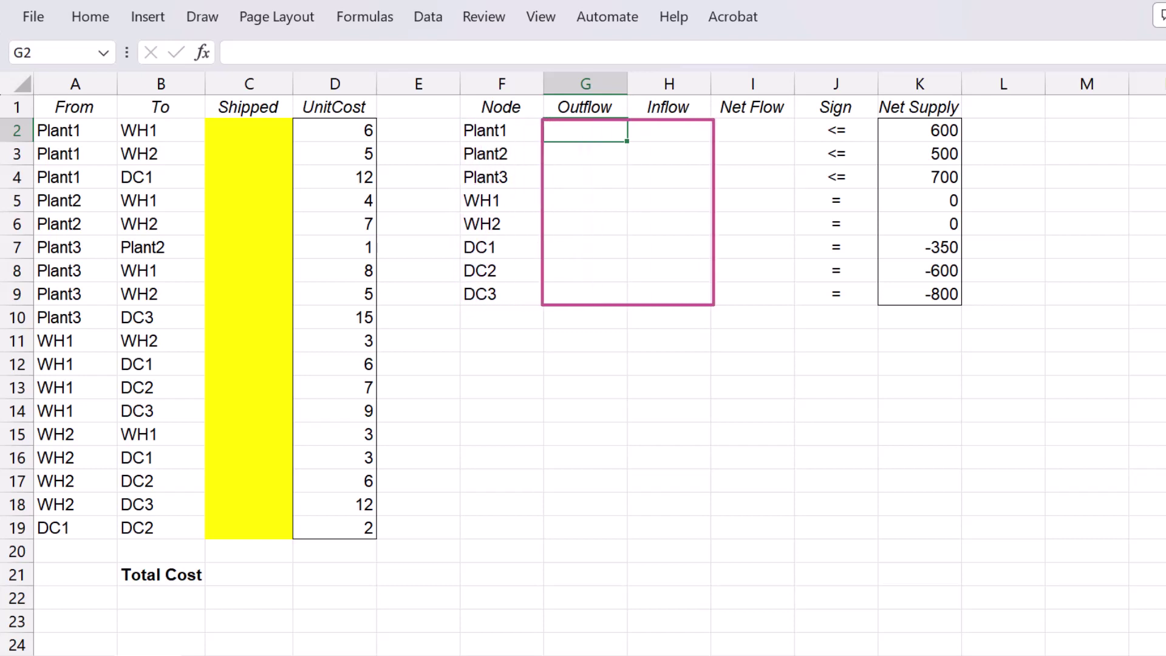
type("=sumi")
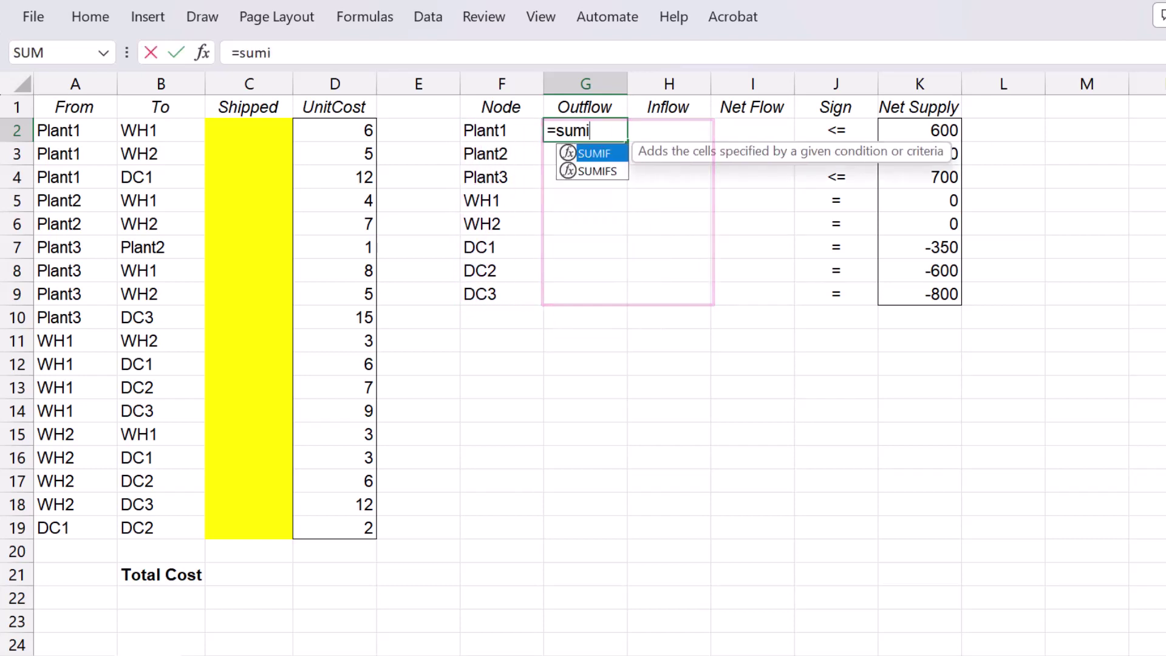
key("Tab")
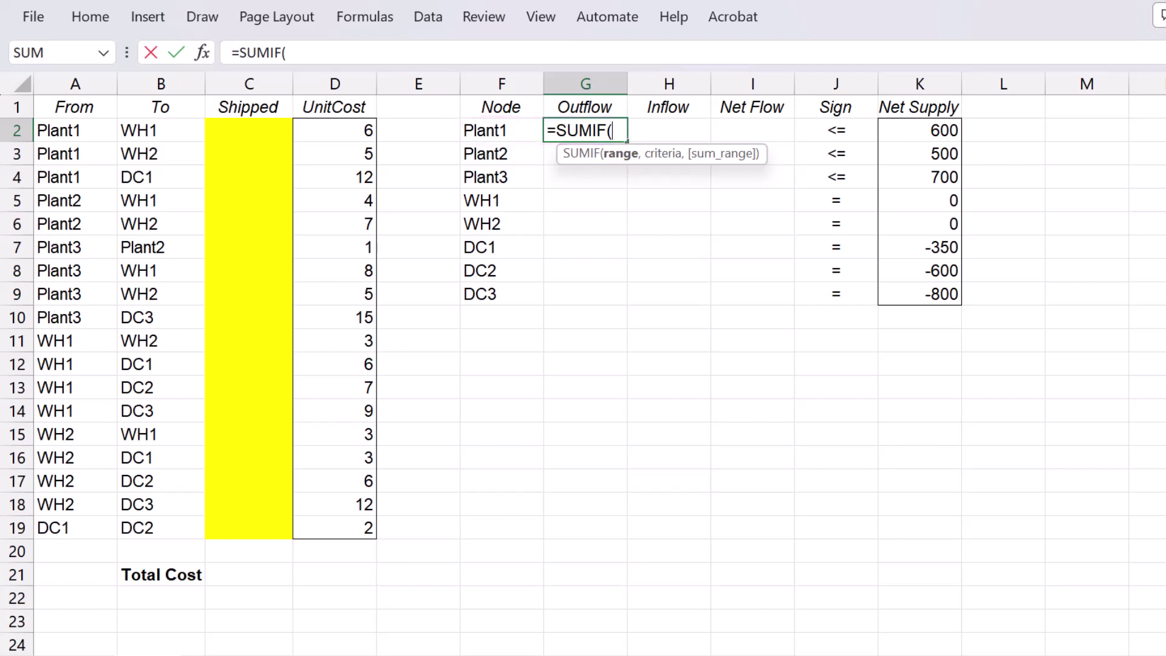
left_click_drag(72, 130, 73, 528)
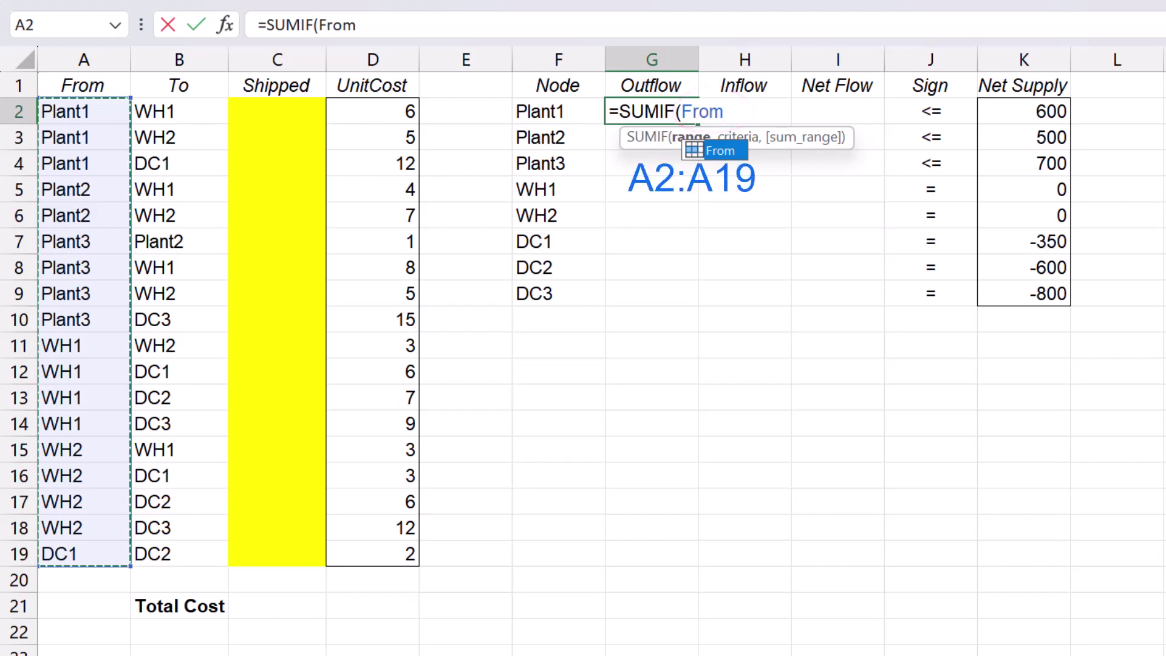
type(",")
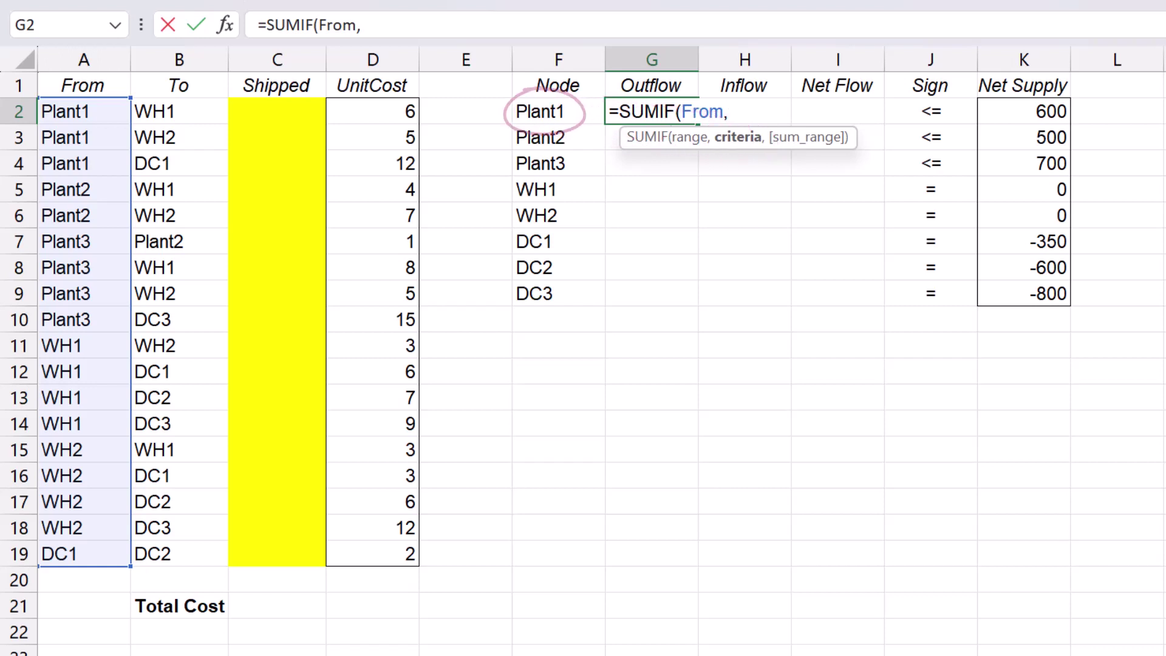
left_click(544, 111)
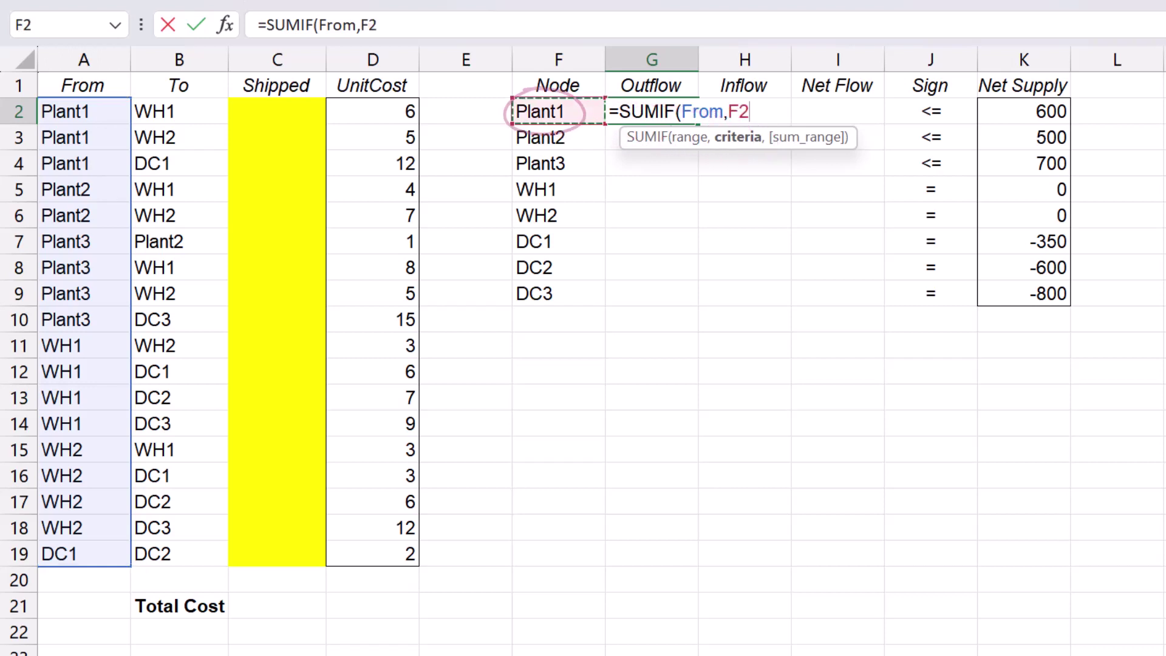
type(",")
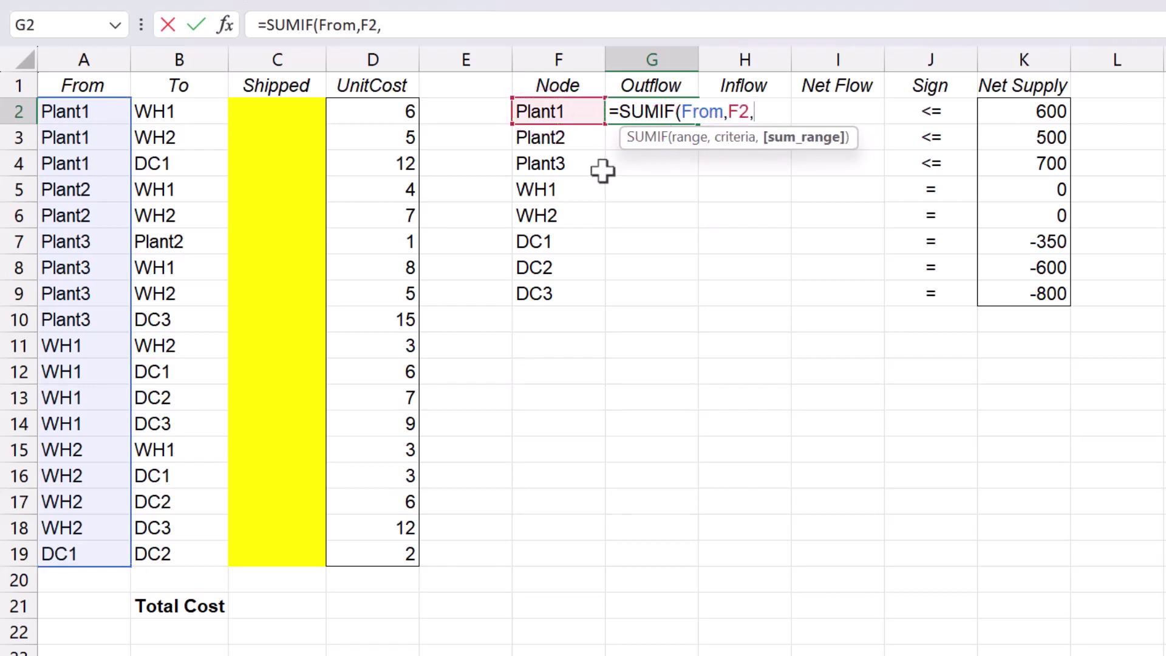
left_click(280, 111)
left_click_drag(280, 111, 309, 553)
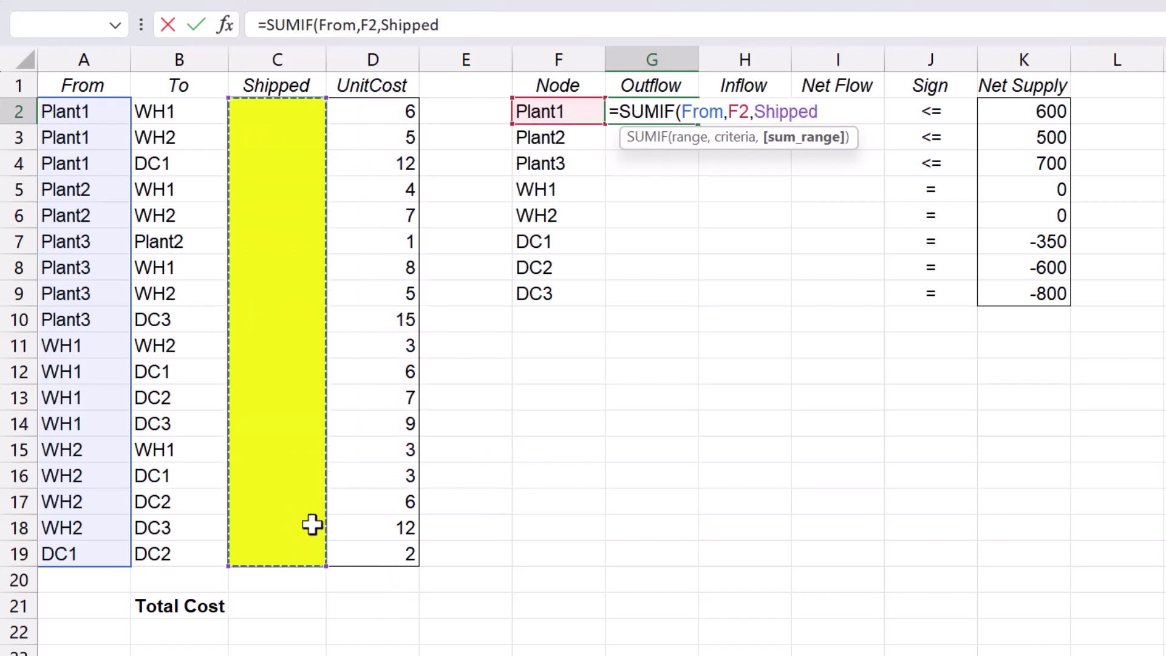
type(")")
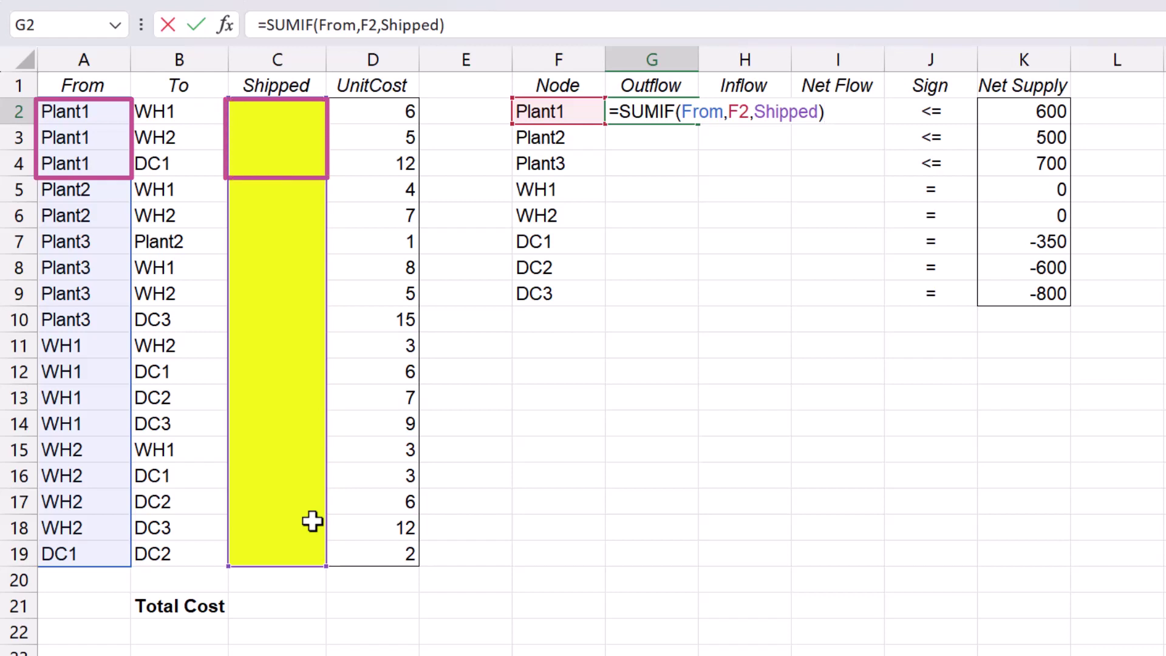
key("Return")
Step: Enter trial shipments of 50, 40 and 10 in C2:C4 to test Plant1's outflow formula
left_click(268, 112)
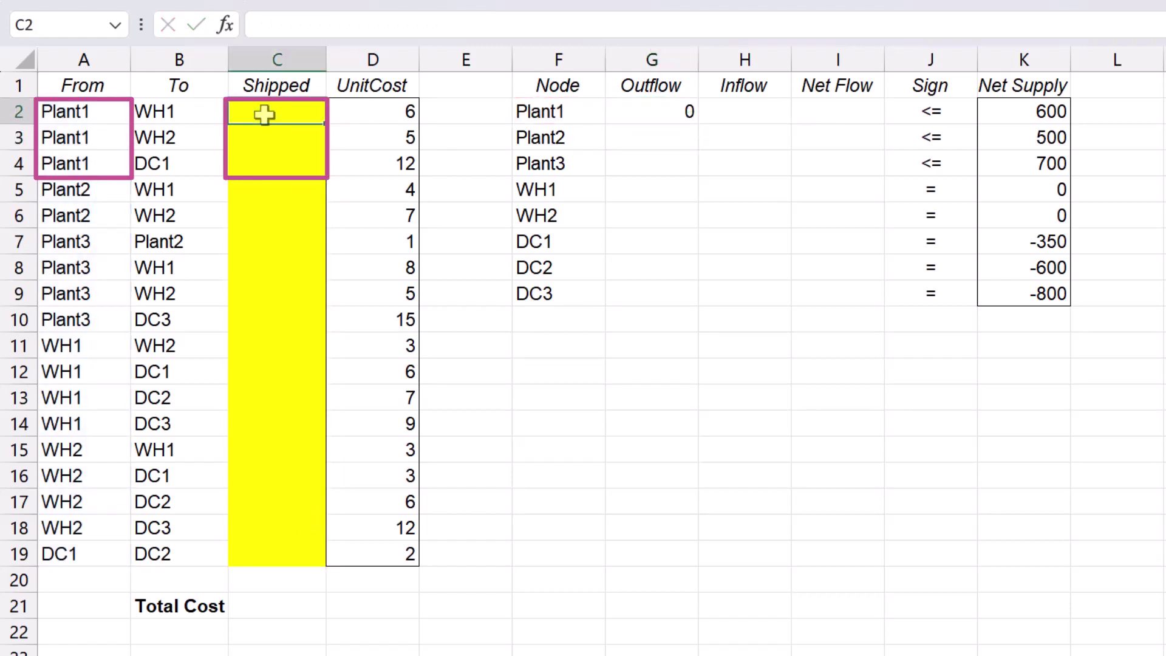
type("50")
key("Return")
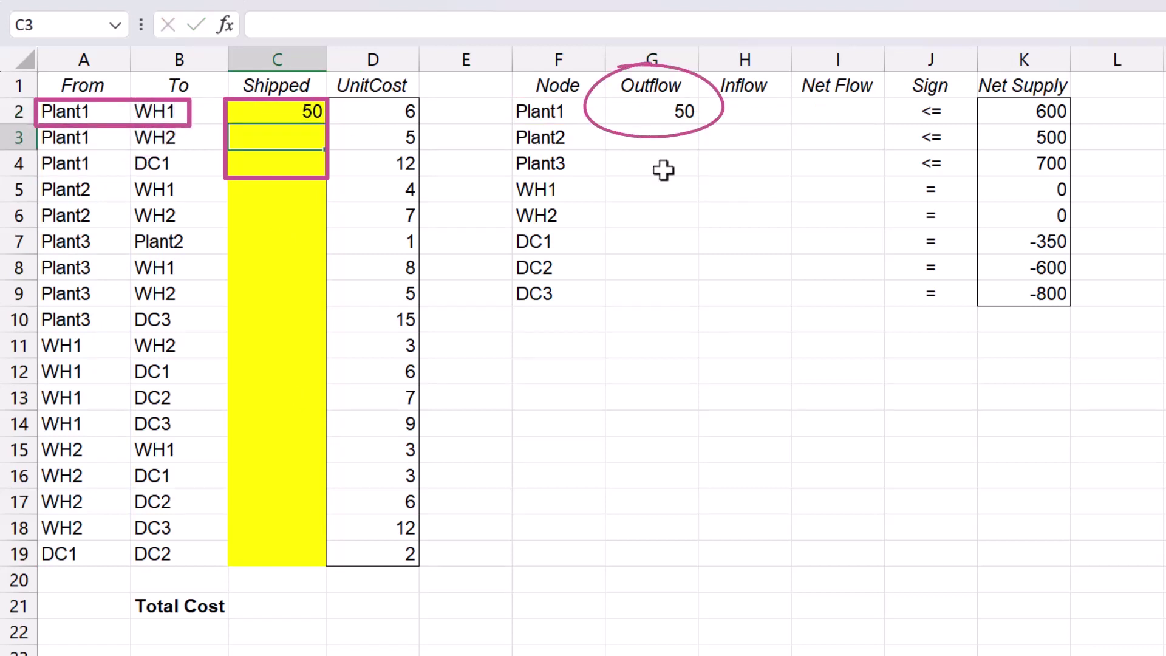
type("40")
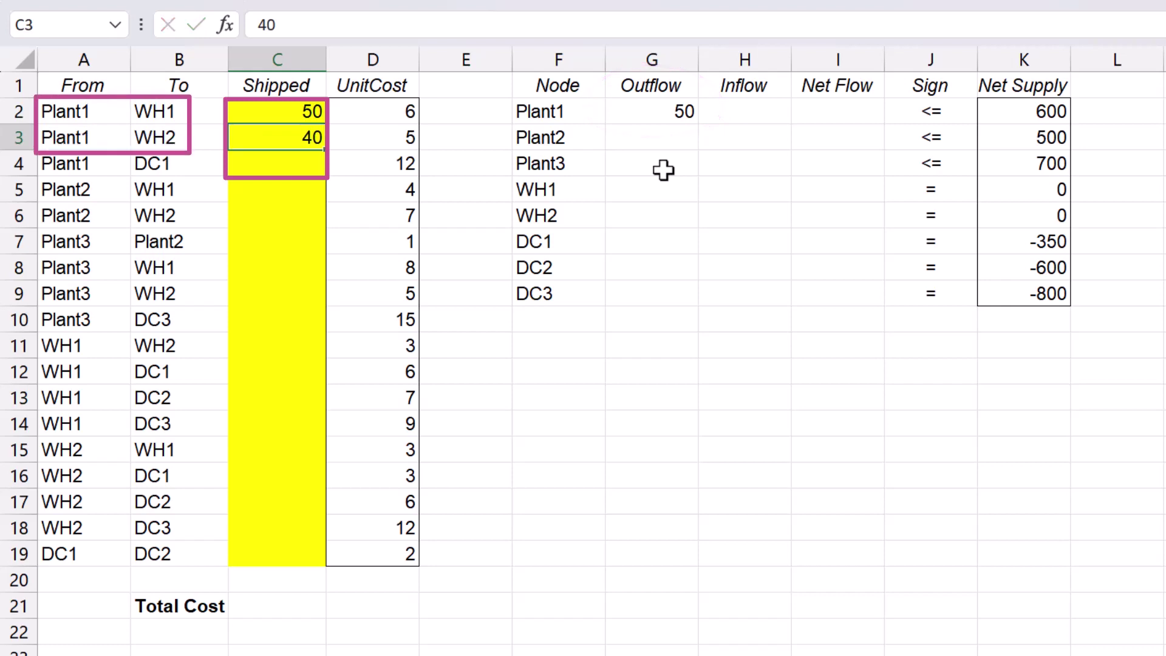
key("Return")
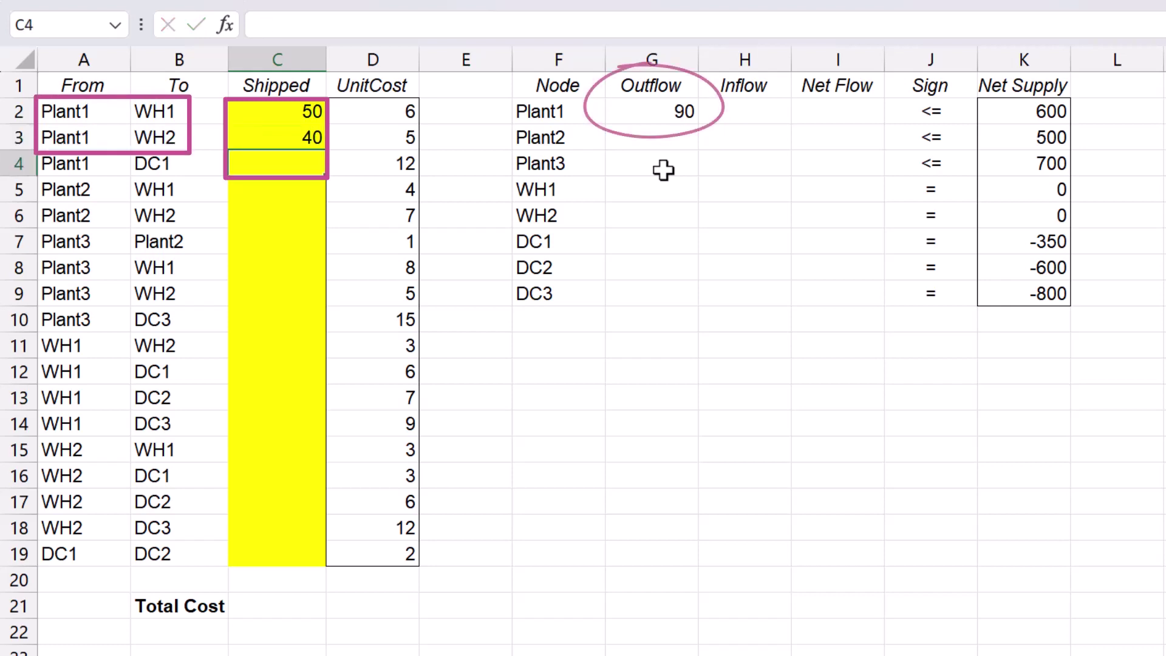
type("10")
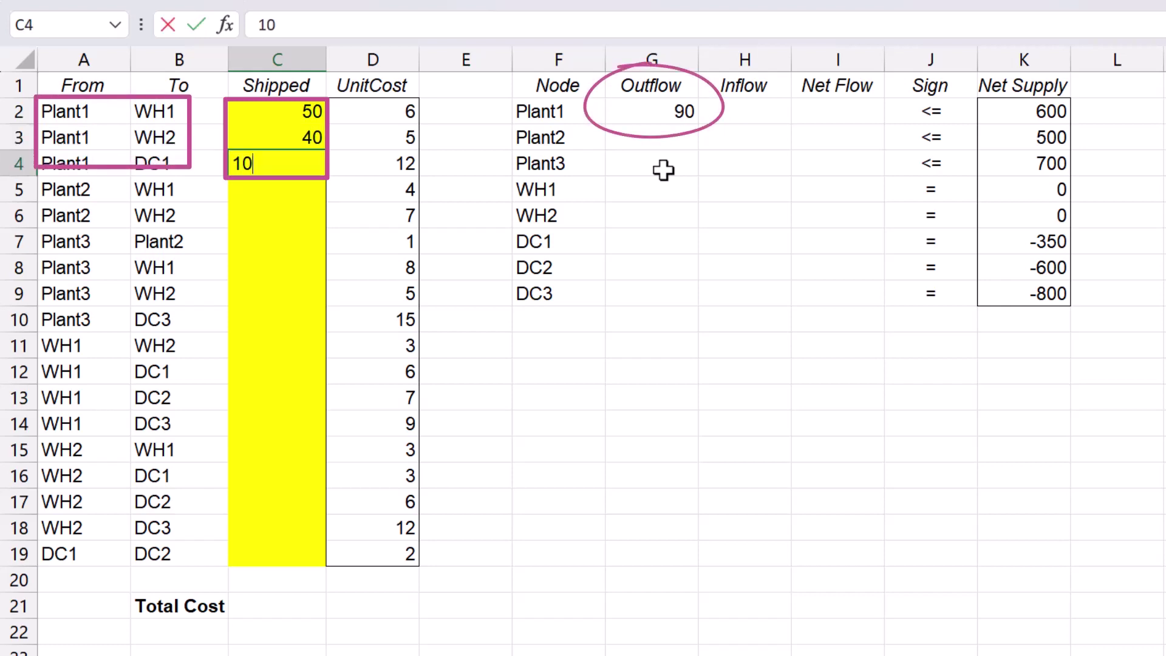
key("Return")
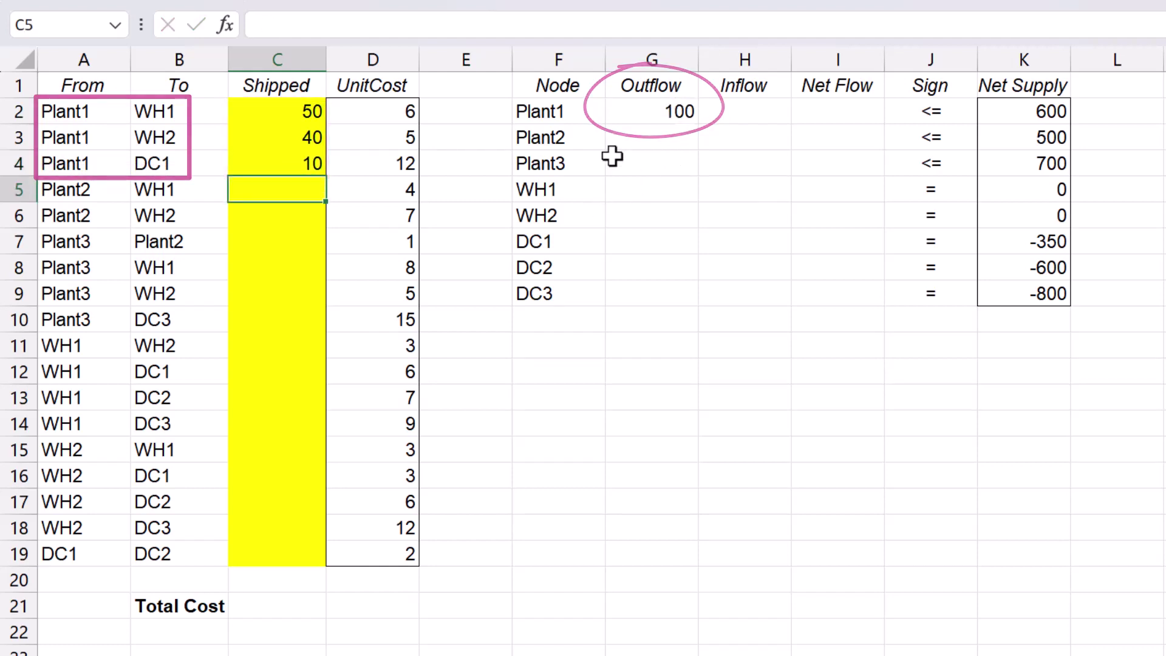
Step: Clear the trial shipment quantities from C2:C4
left_click_drag(292, 165, 269, 112)
key("Delete")
left_click(268, 112)
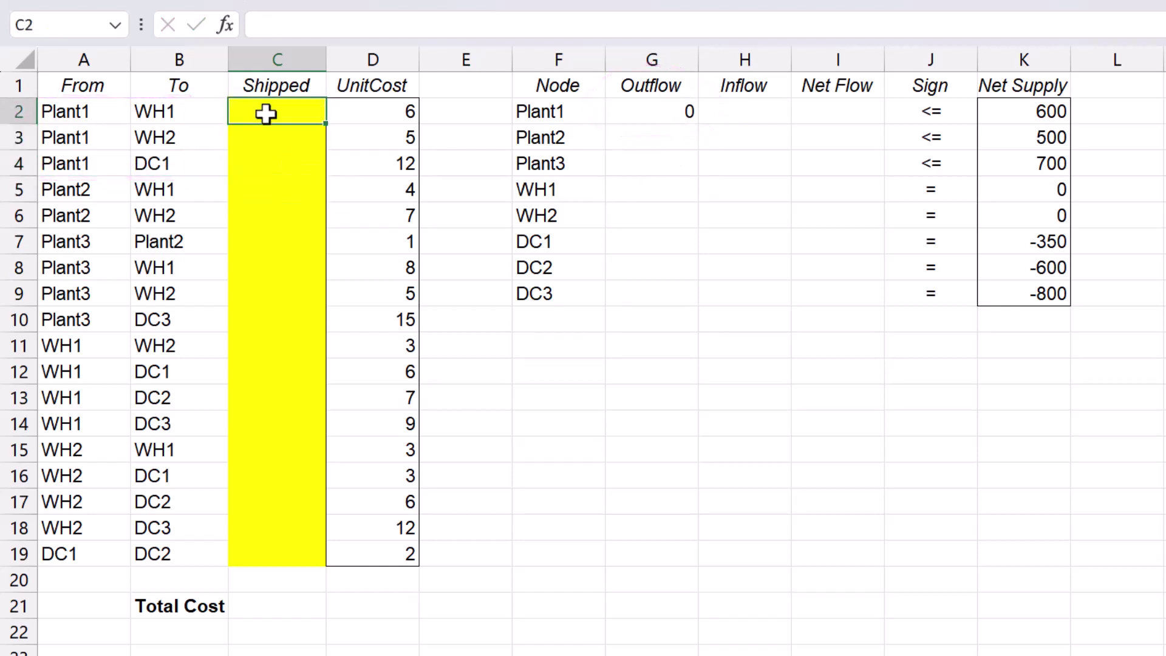
Step: Enter the Inflow formula =SUMIF(To, F2, Shipped) for Plant1 in H2
left_click(760, 112)
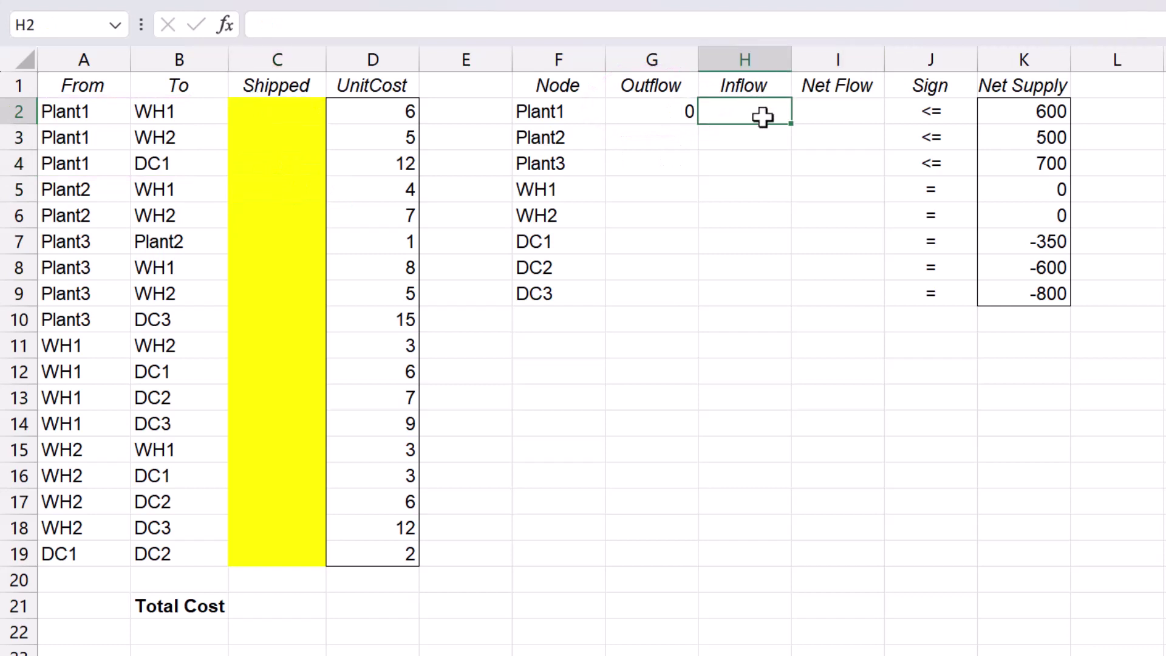
type("=sumi")
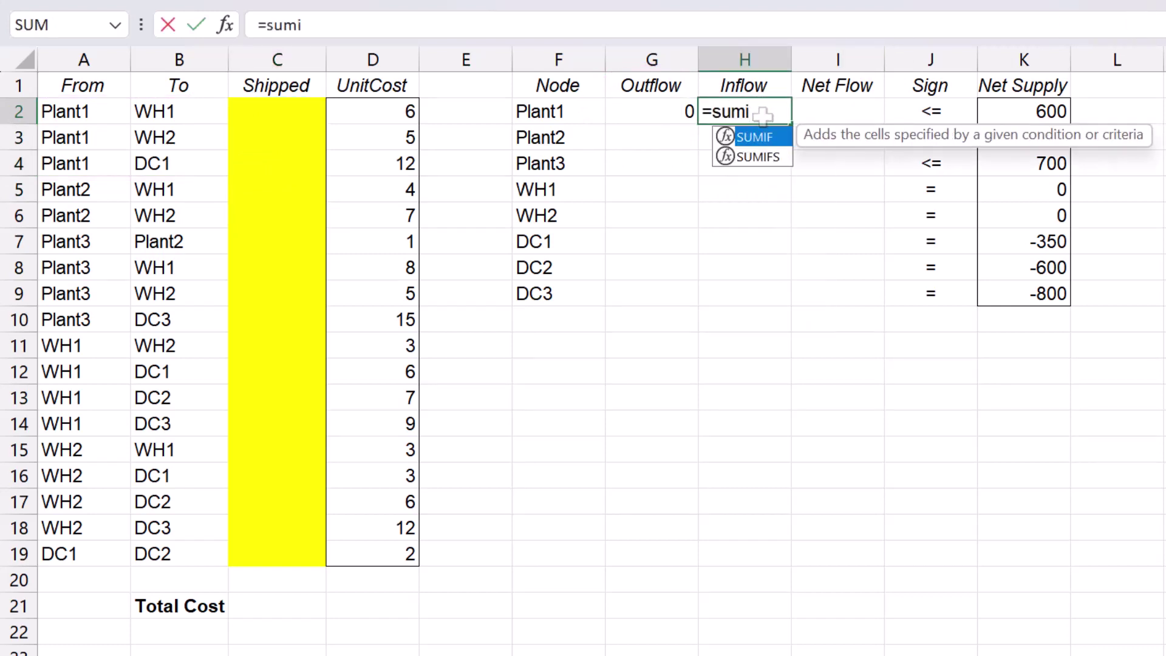
key("Tab")
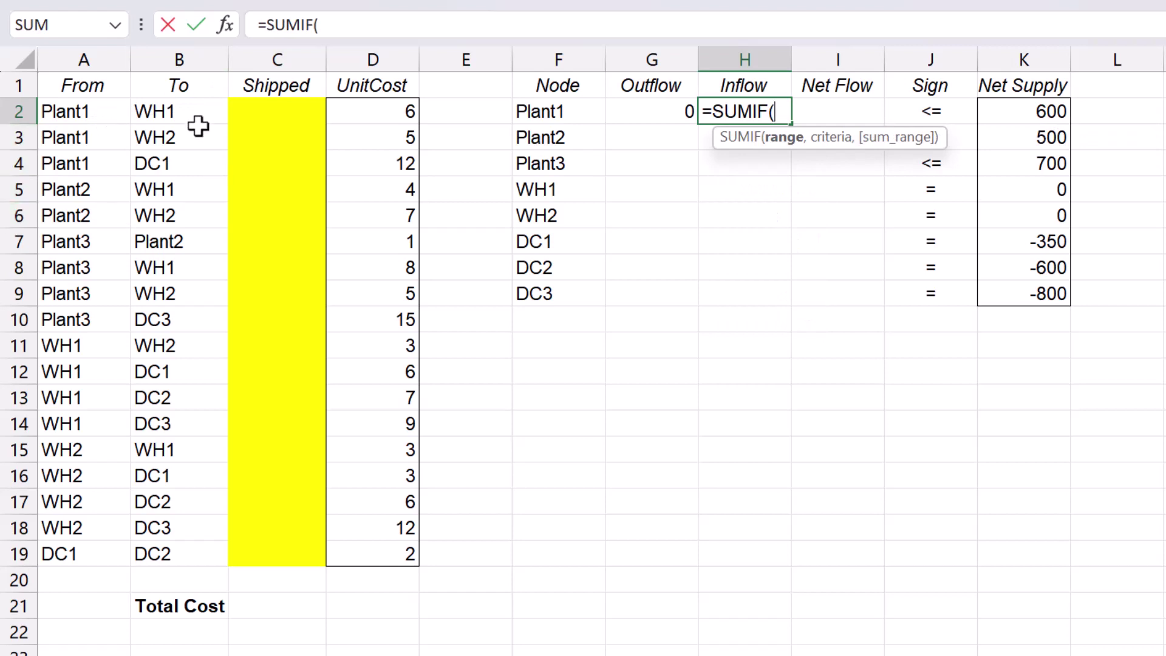
left_click_drag(198, 111, 237, 530)
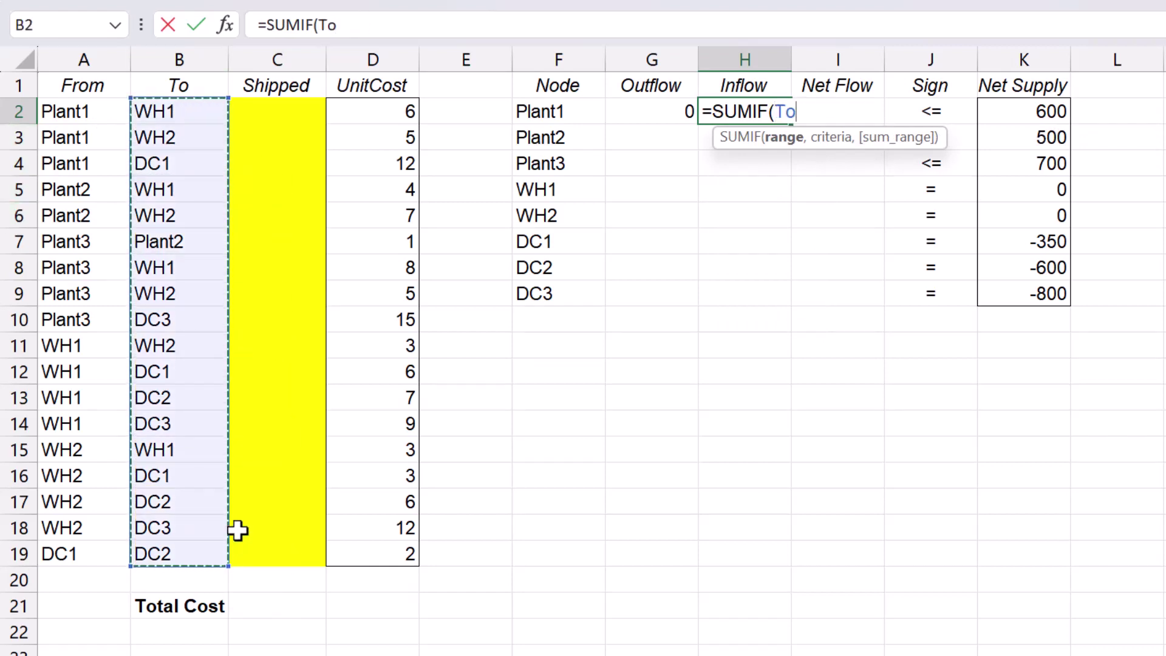
type(",")
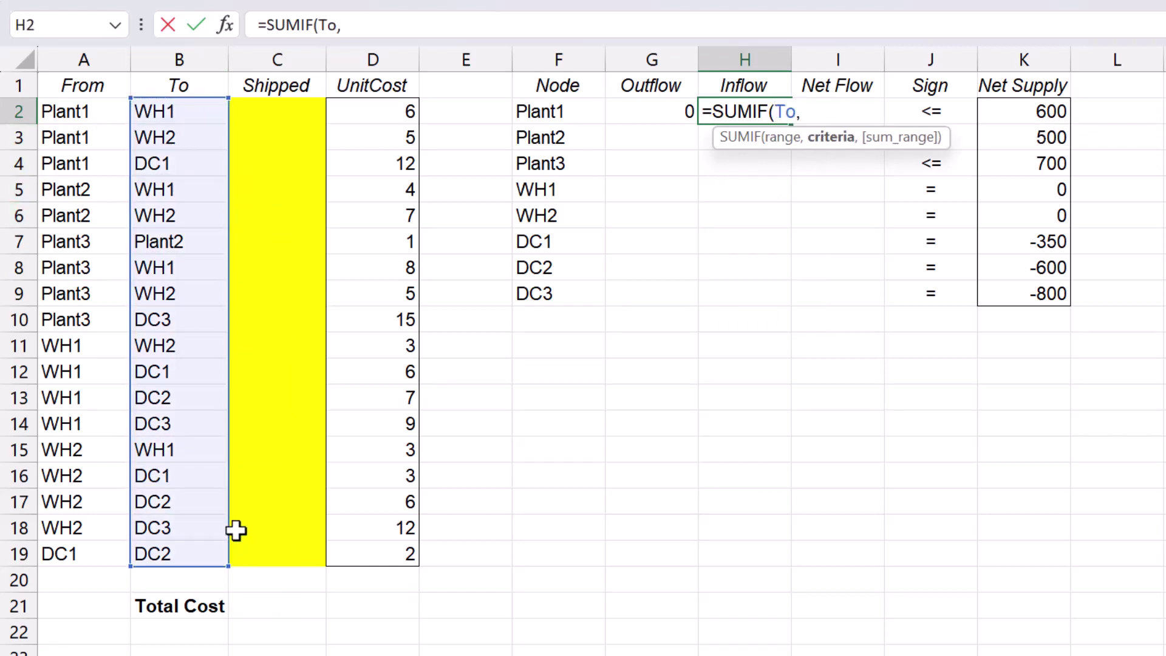
left_click(564, 112)
type(",")
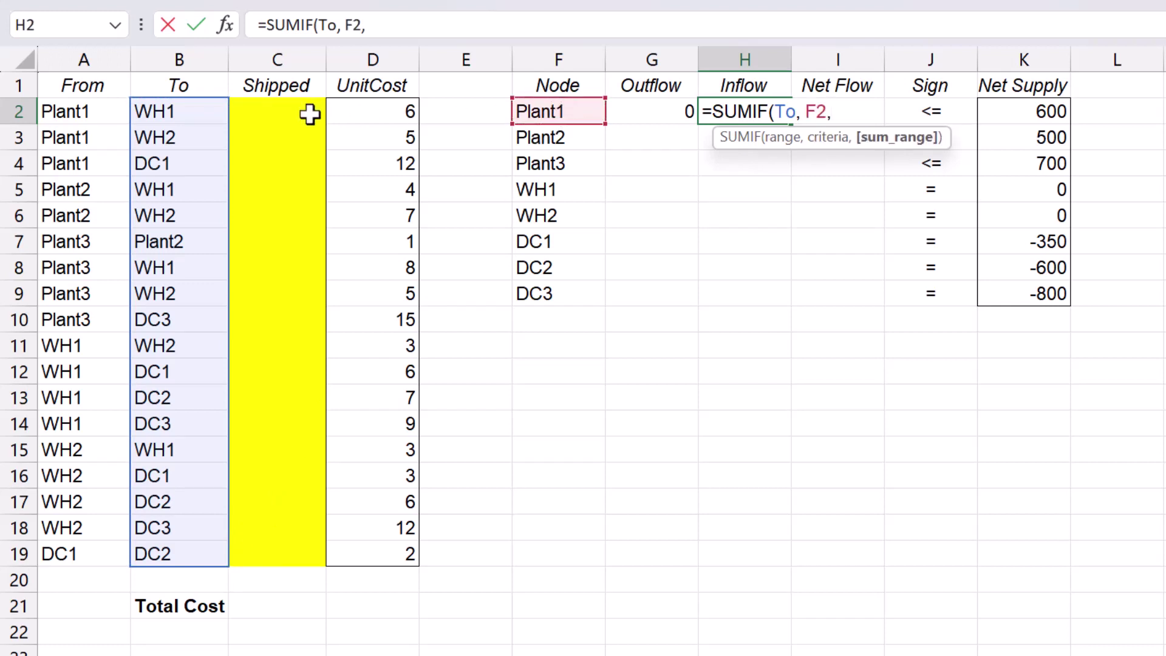
left_click_drag(286, 110, 281, 549)
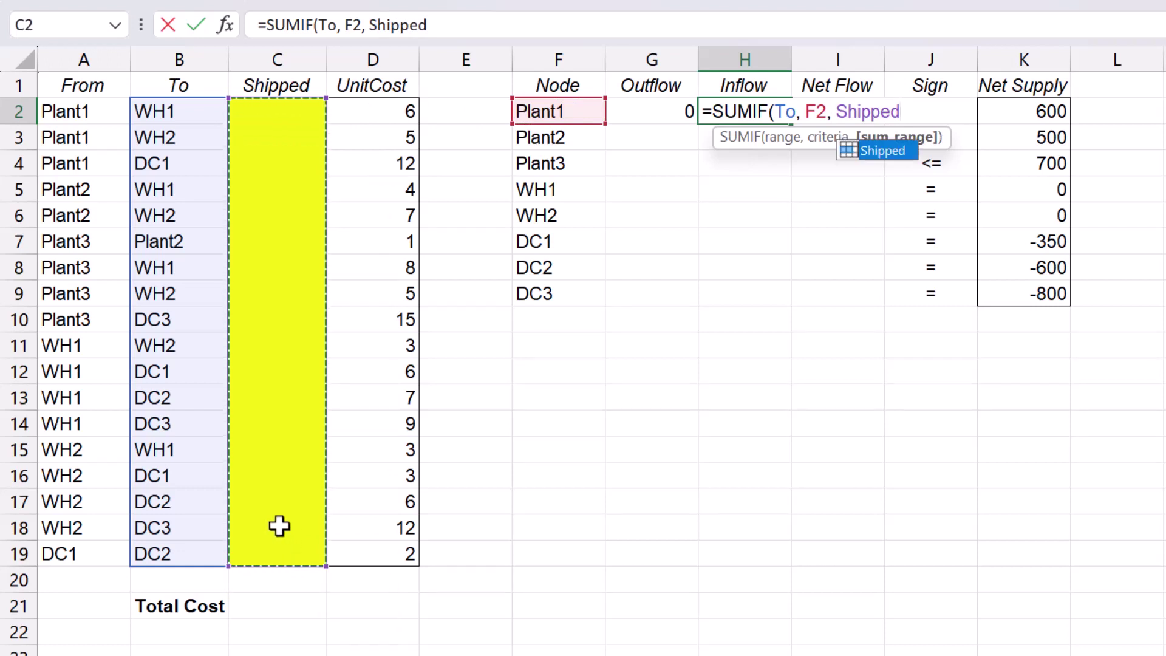
type(")")
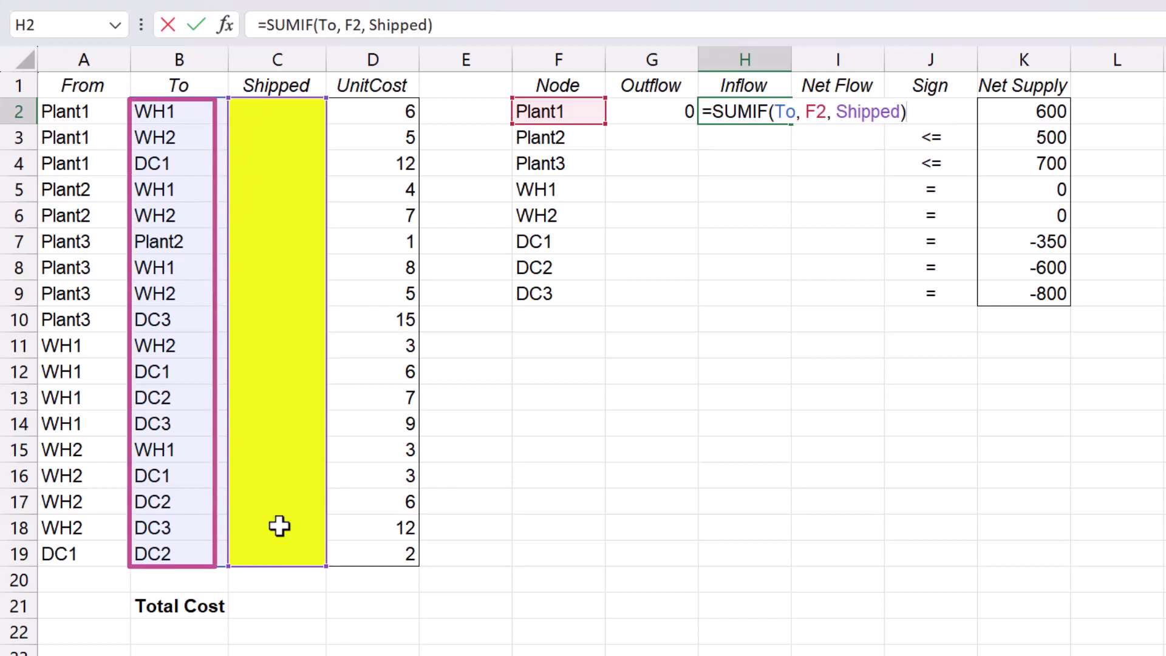
key("Return")
Step: Enter the Net Flow formula =G2-H2 for Plant1 in I2
left_click(822, 110)
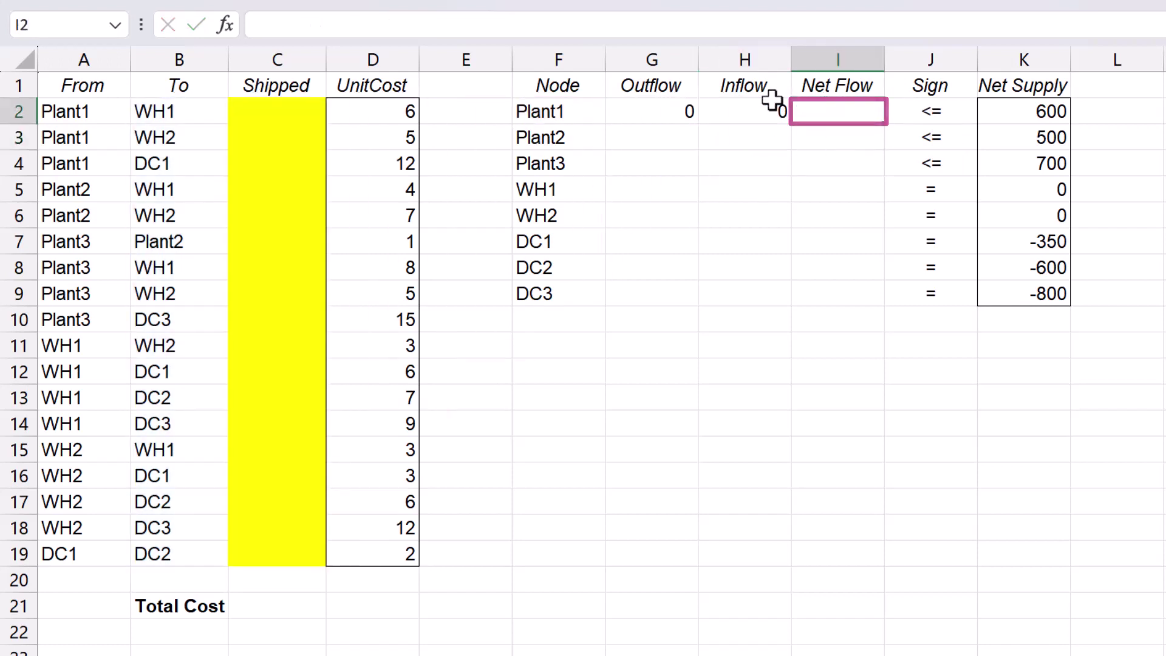
type("=")
left_click(646, 104)
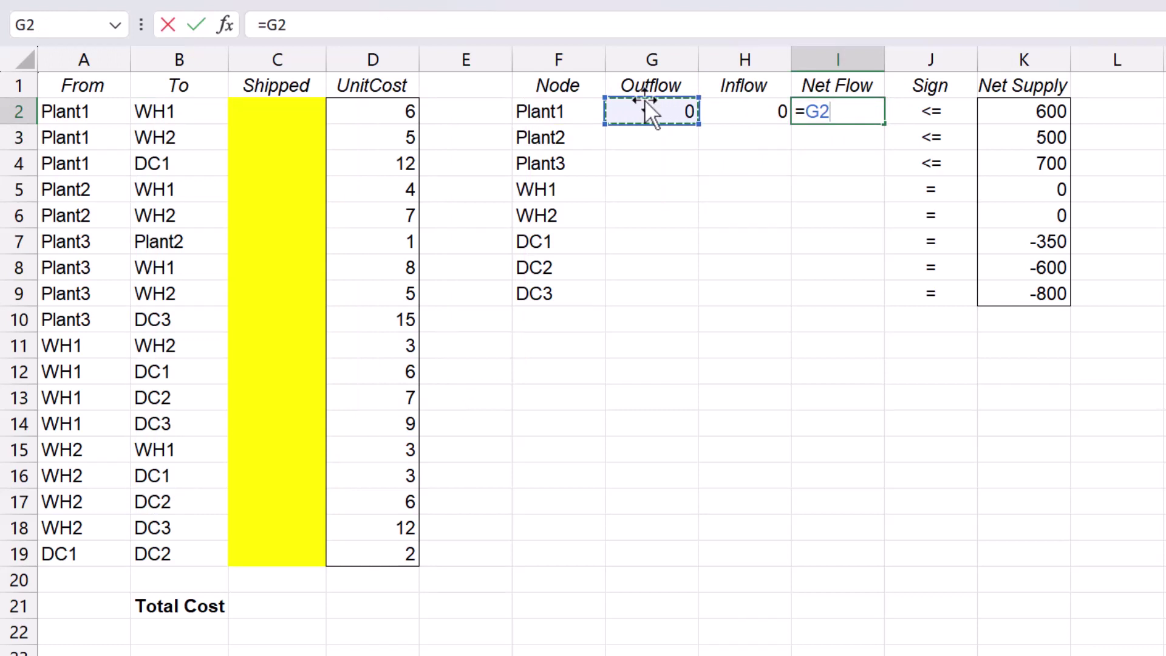
type("-")
left_click(764, 112)
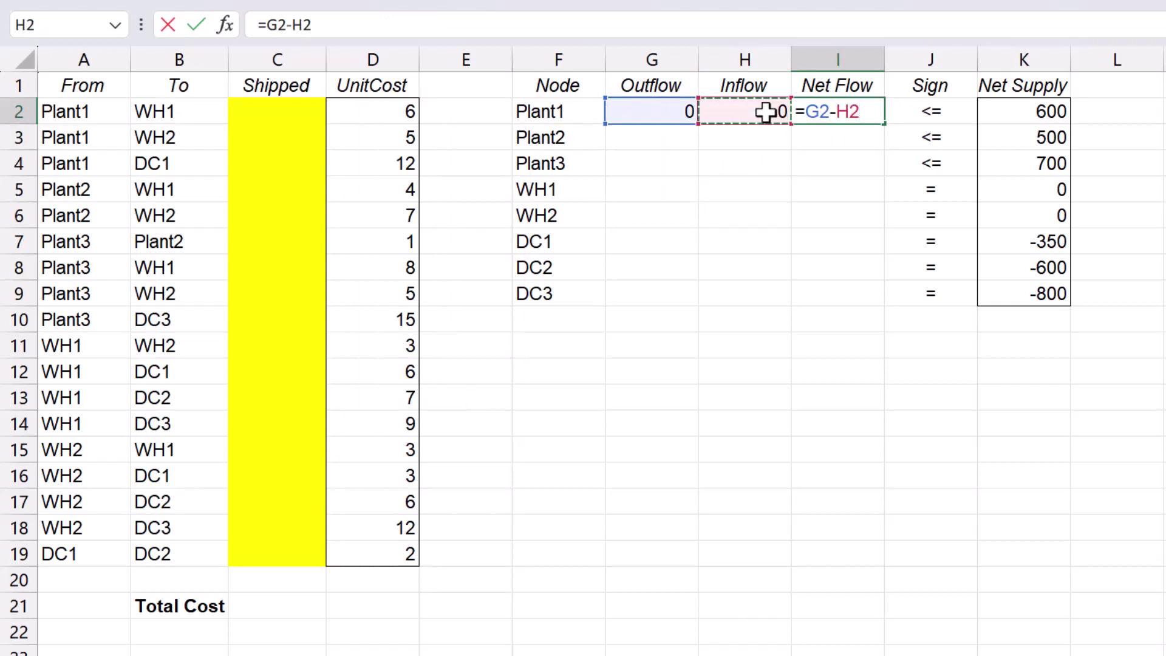
key("Return")
Step: Fill the Outflow, Inflow and Net Flow formulas from row 2 down to row 9 and inspect DC3's Inflow formula in H9
left_click_drag(668, 109, 875, 119)
double_click(885, 123)
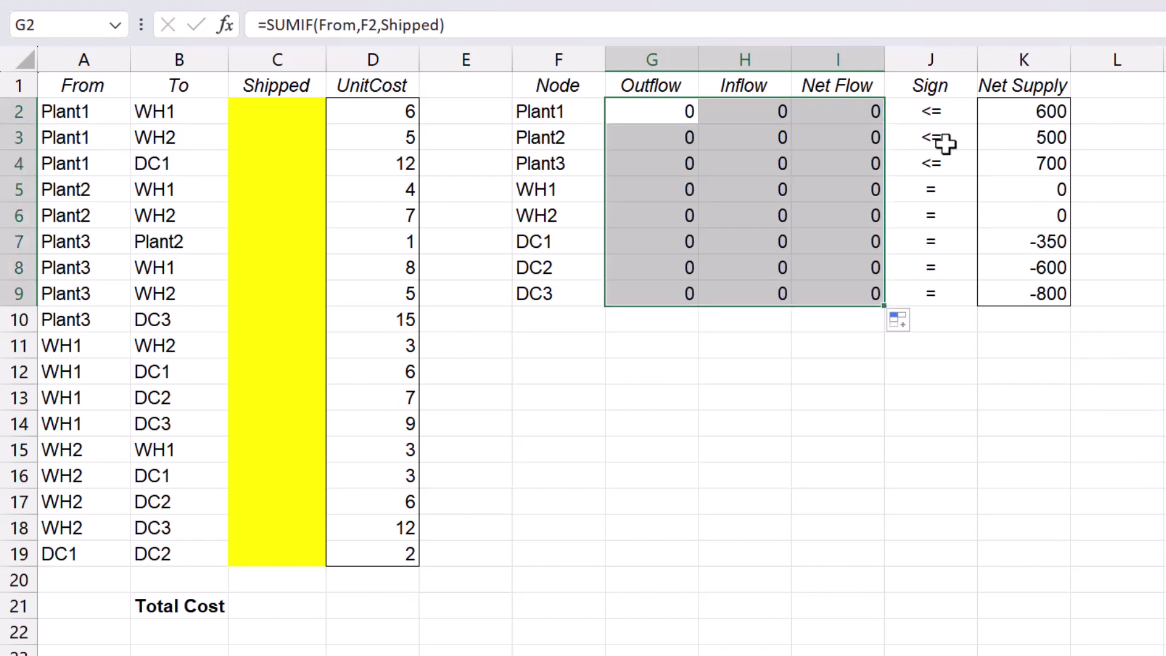
left_click(780, 300)
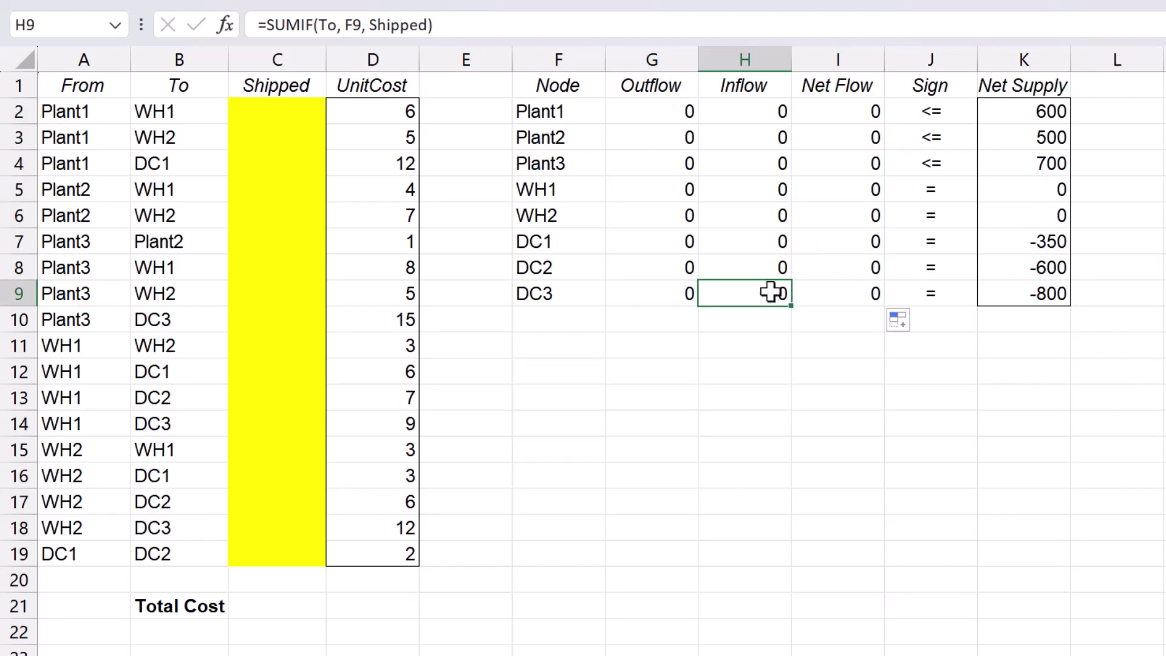
double_click(770, 293)
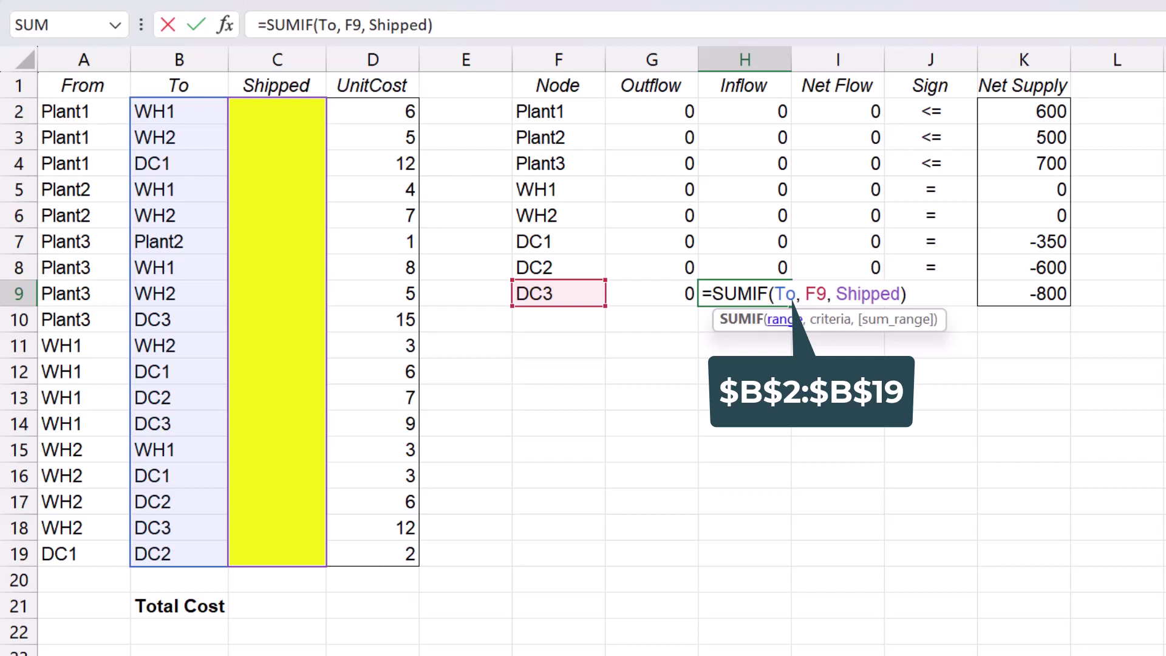
key("ctrl+Return")
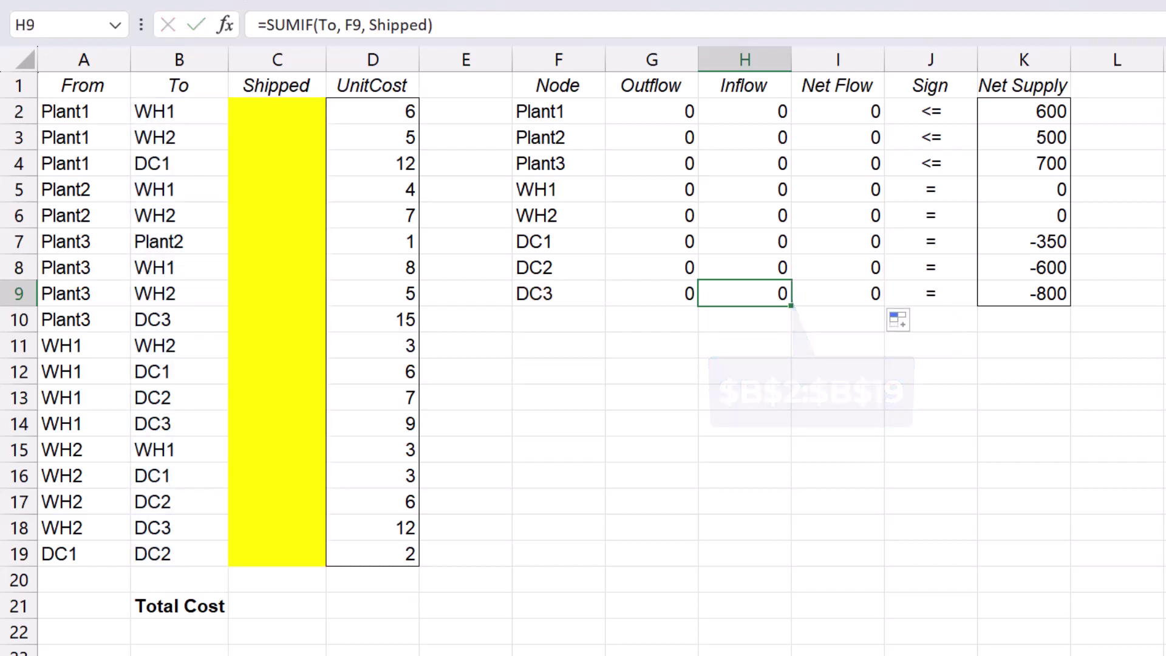
Step: Enter the Total Cost formula =SUMPRODUCT(Shipped,UnitCost) in C21
left_click(276, 606)
type("=sum")
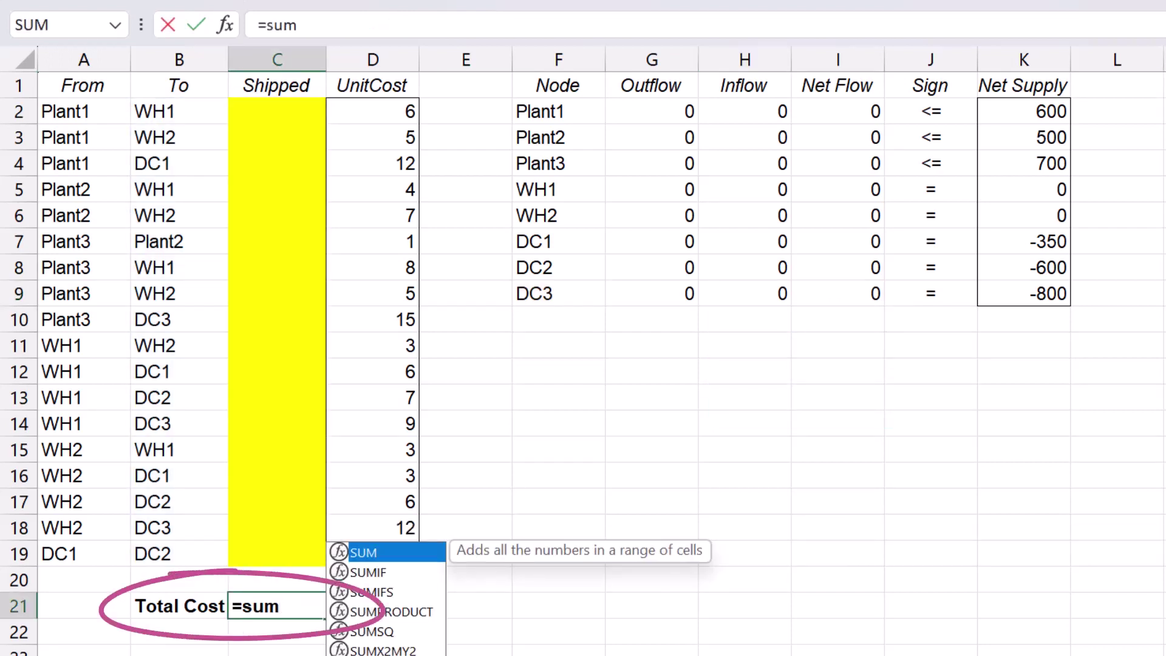
type("p")
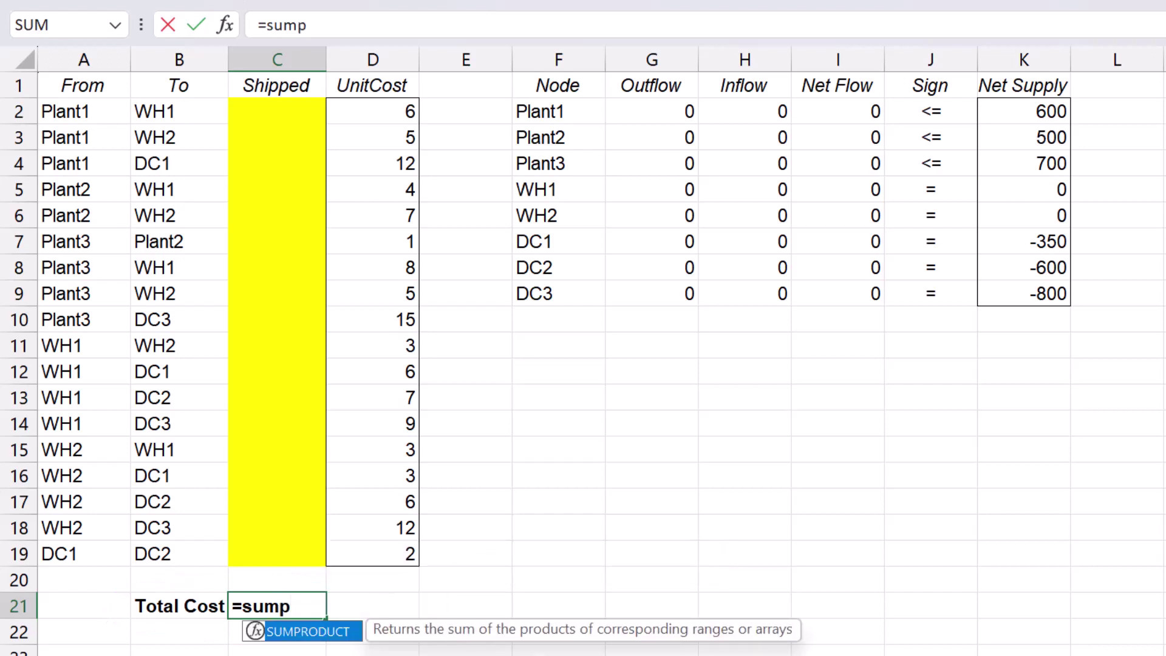
key("Tab")
left_click_drag(277, 111, 277, 553)
type(",")
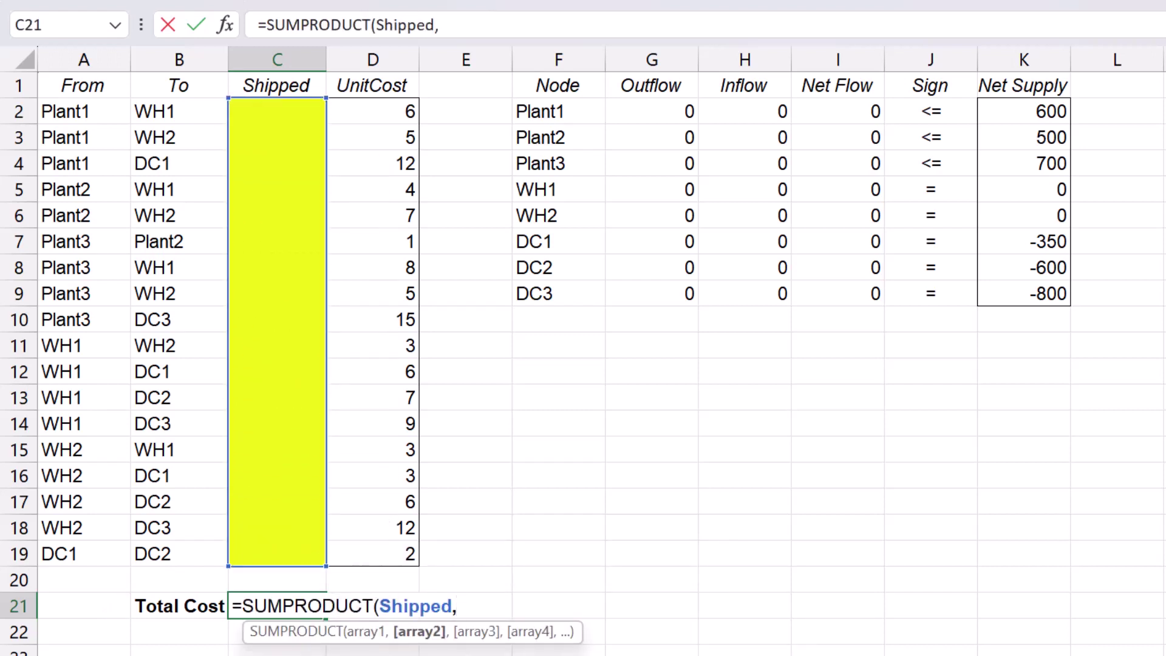
left_click_drag(373, 111, 392, 553)
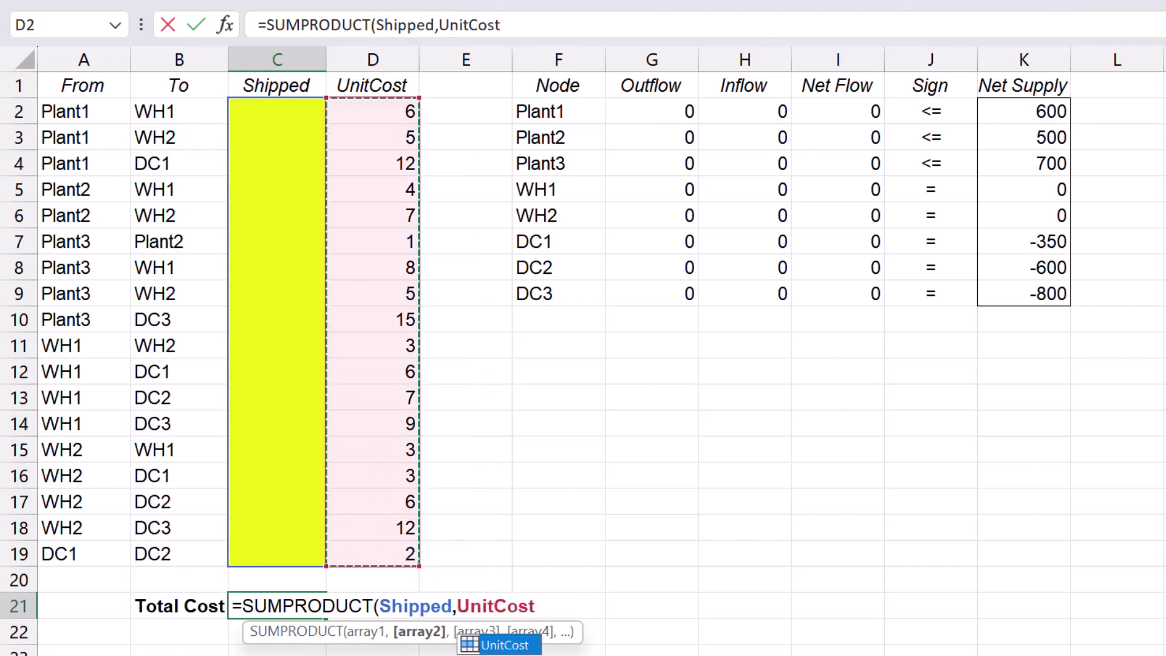
key("Return")
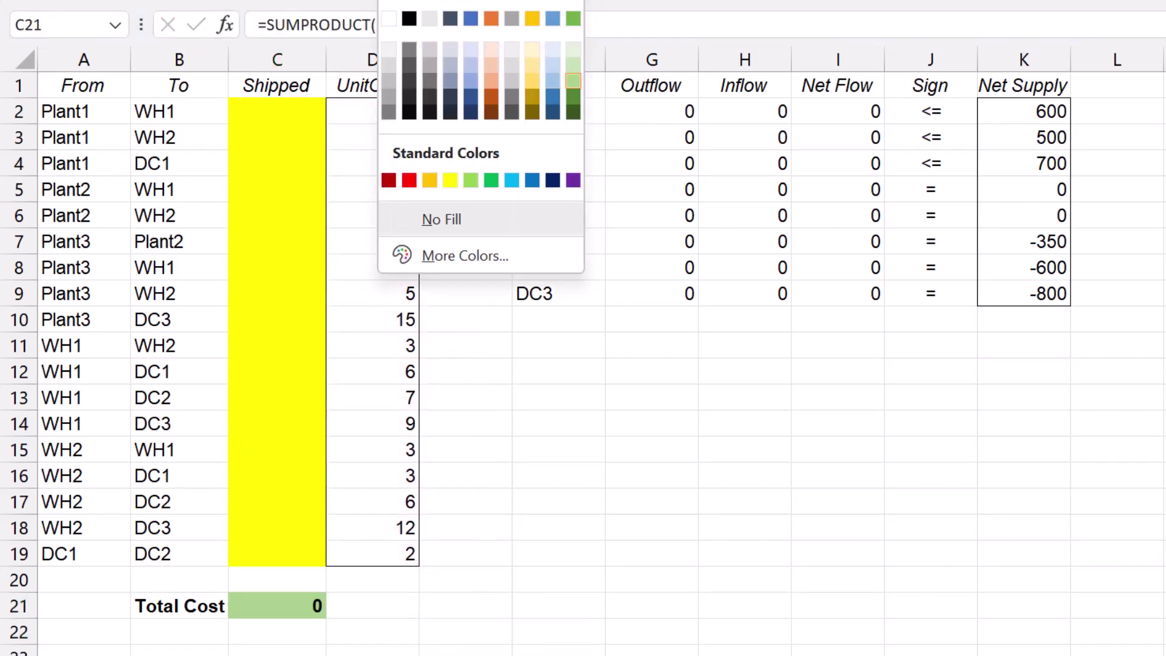
Step: Shade the Total Cost cell C21 light green and the Net Flow cells I2:I9 light blue
left_click(573, 81)
left_click_drag(838, 111, 838, 293)
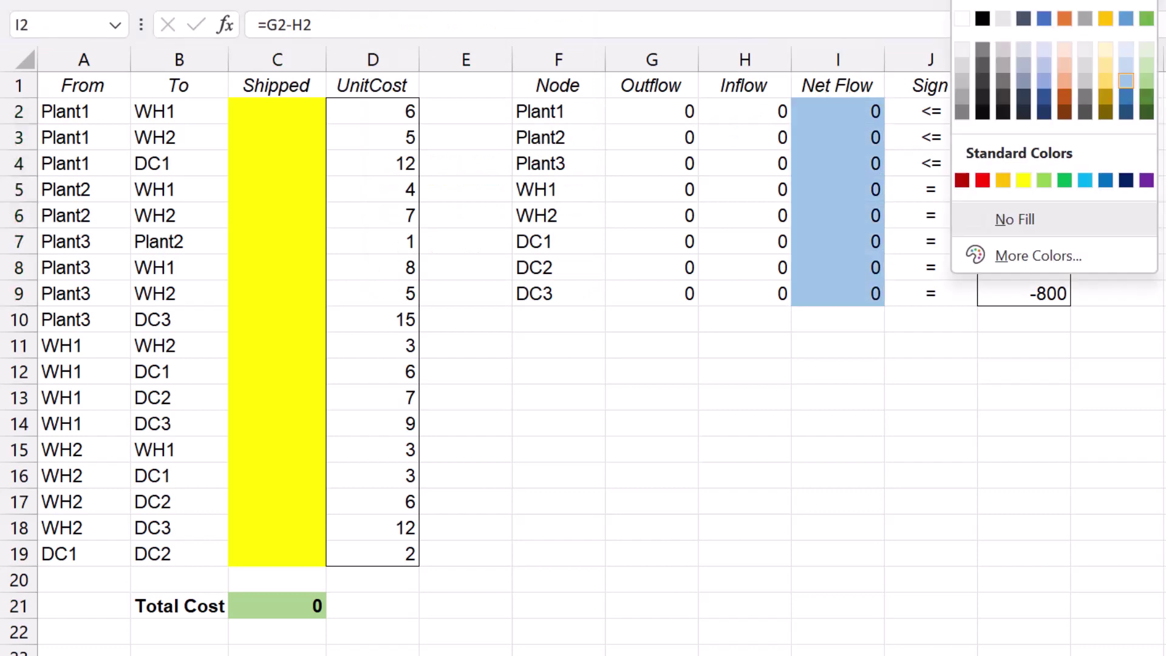
left_click(1126, 80)
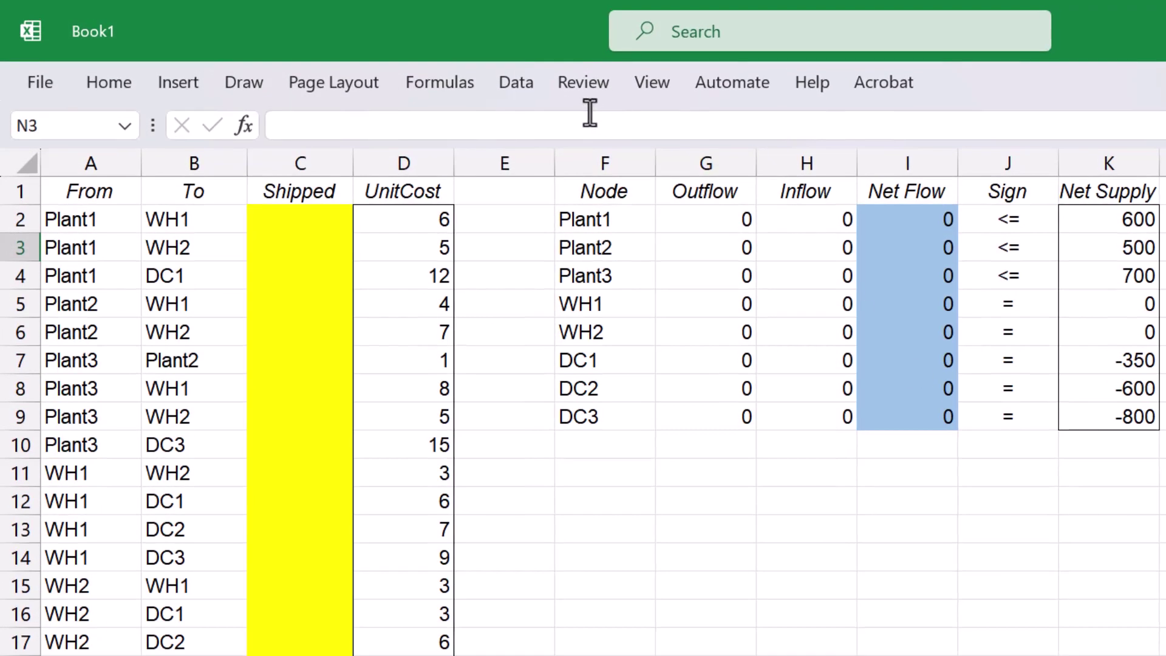
Step: Set up Solver to minimize the Total Cost cell C21 by changing the Shipped cells C2:C19
left_click(502, 91)
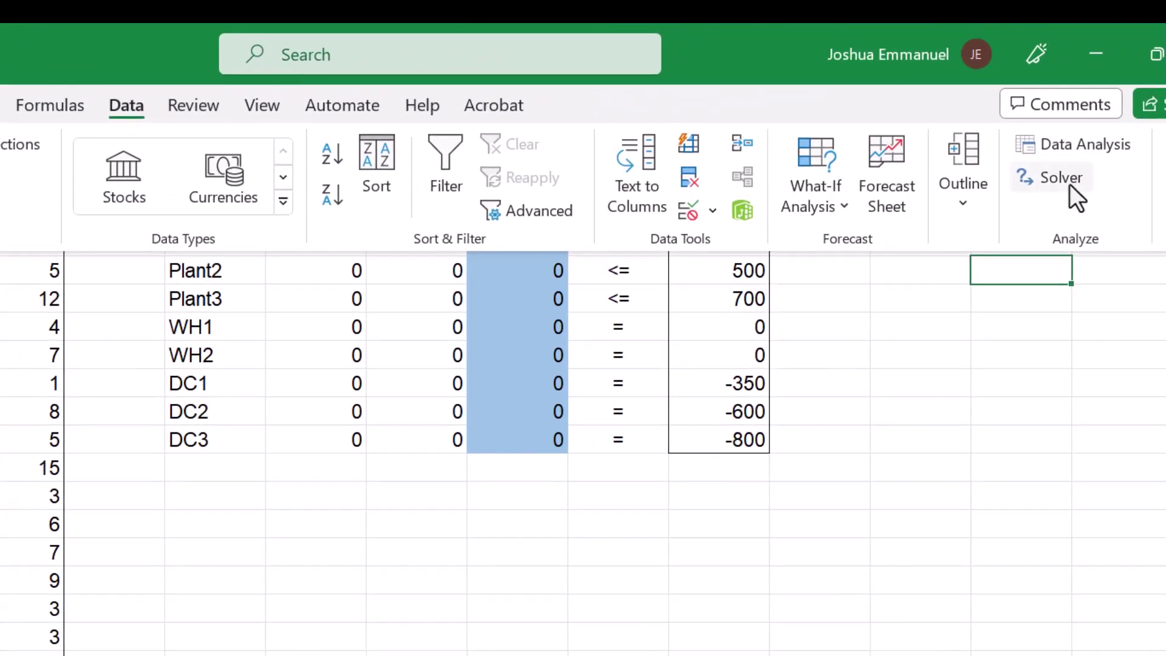
left_click(1069, 184)
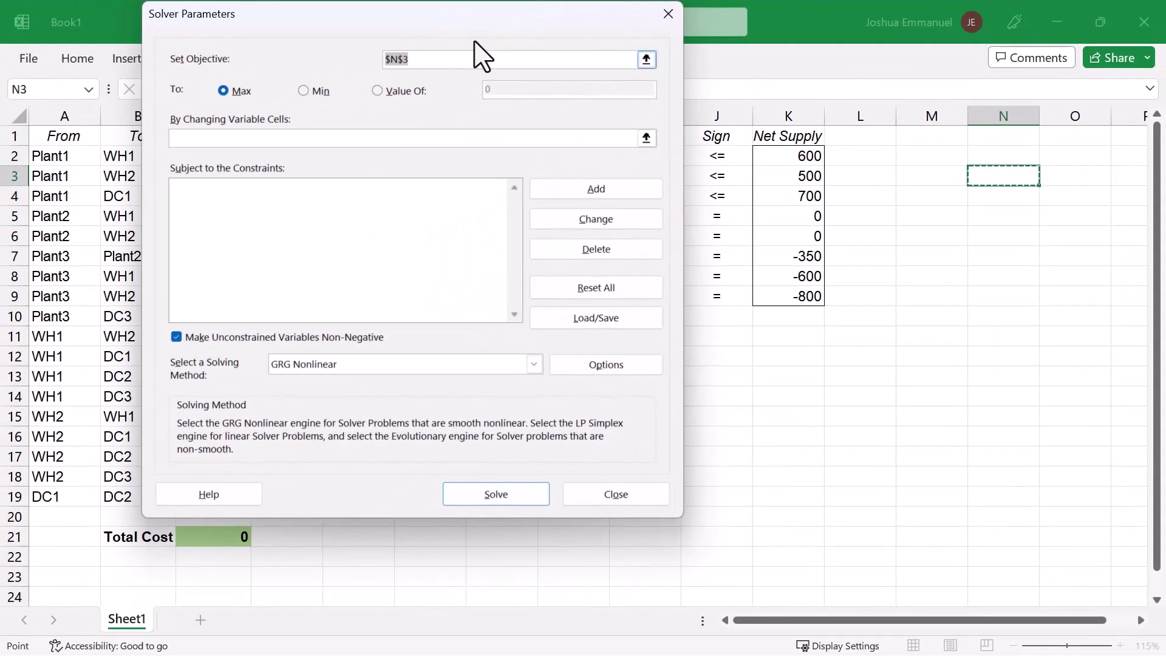
left_click_drag(432, 24, 913, 74)
left_click(789, 143)
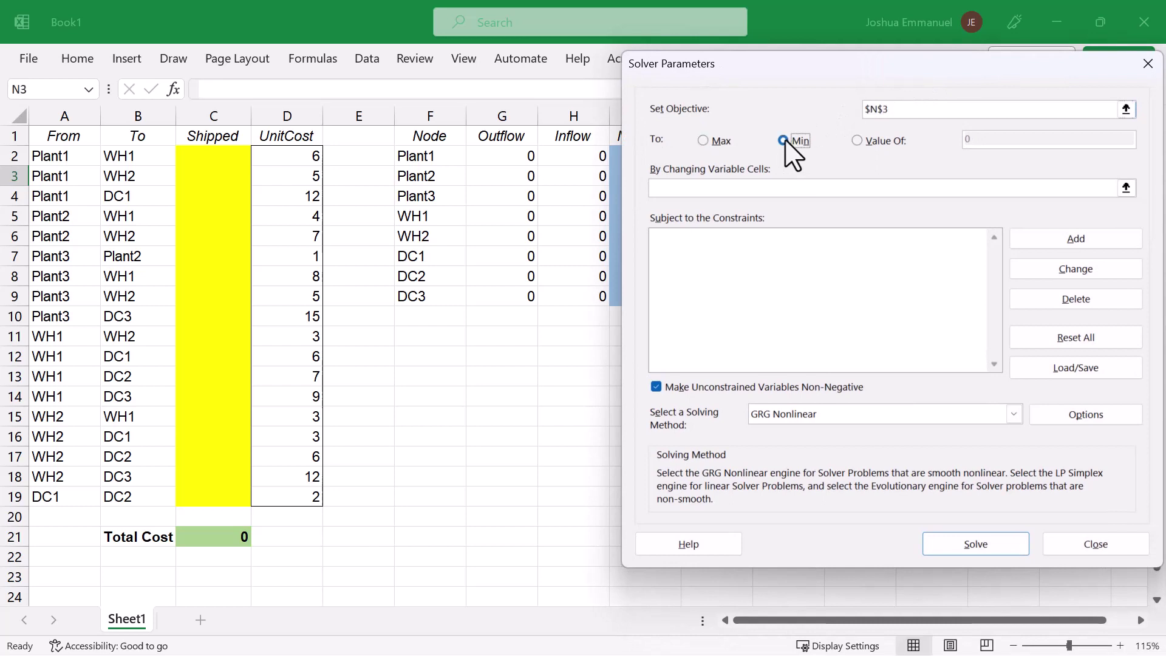
left_click(881, 109)
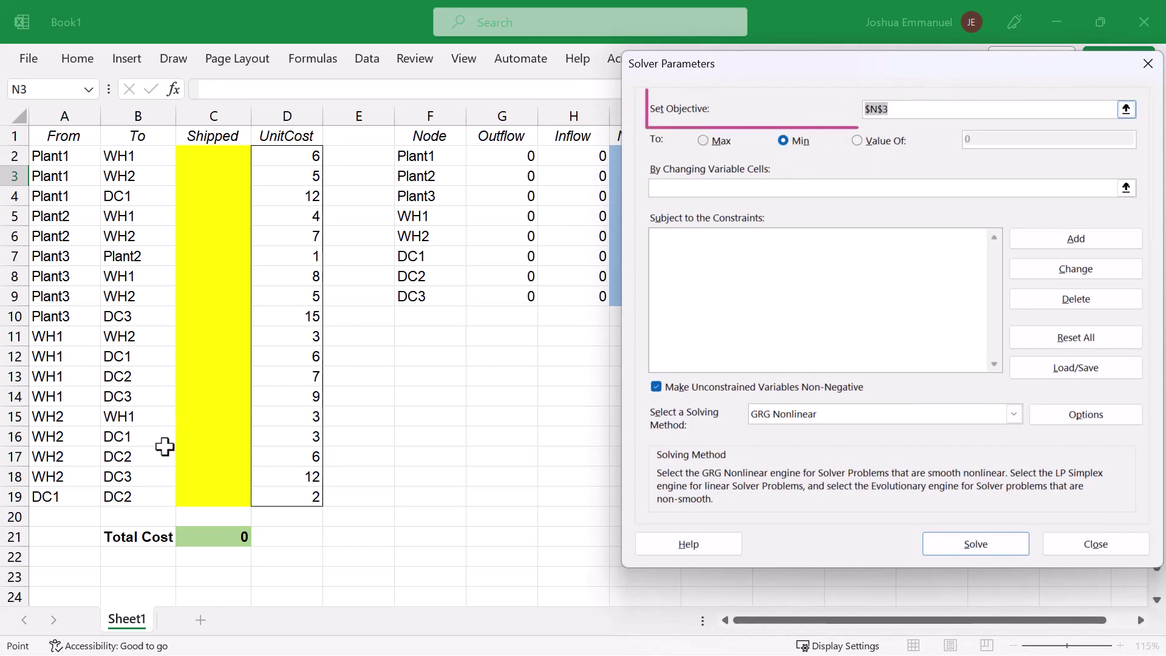
left_click(229, 539)
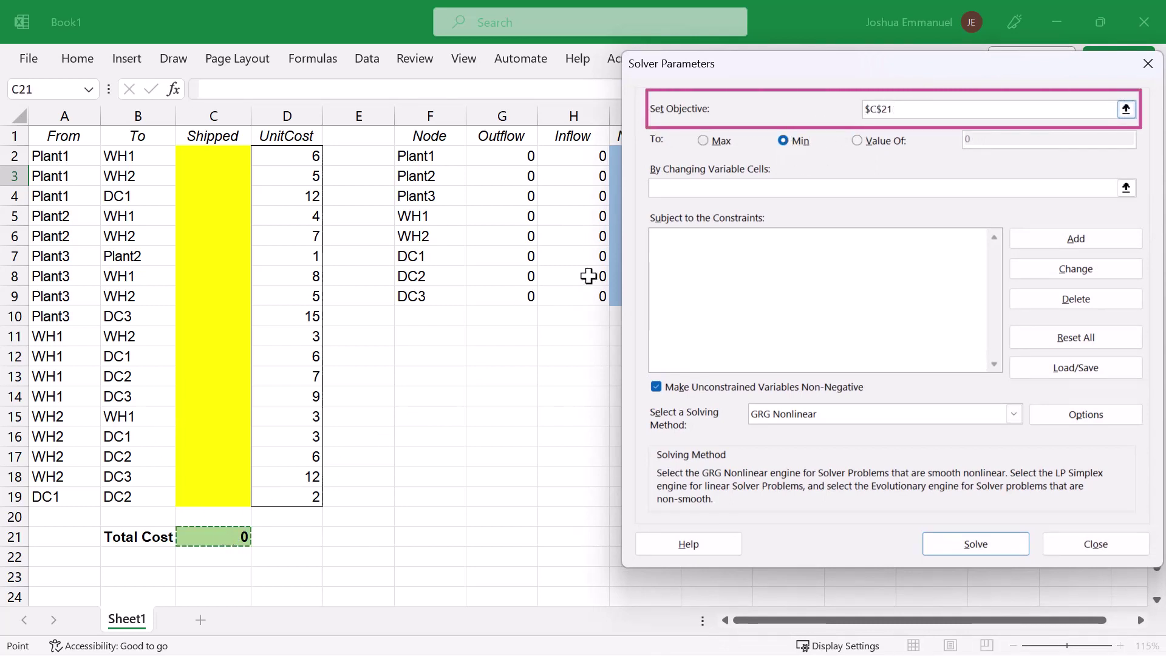
left_click(668, 188)
left_click_drag(212, 148, 241, 498)
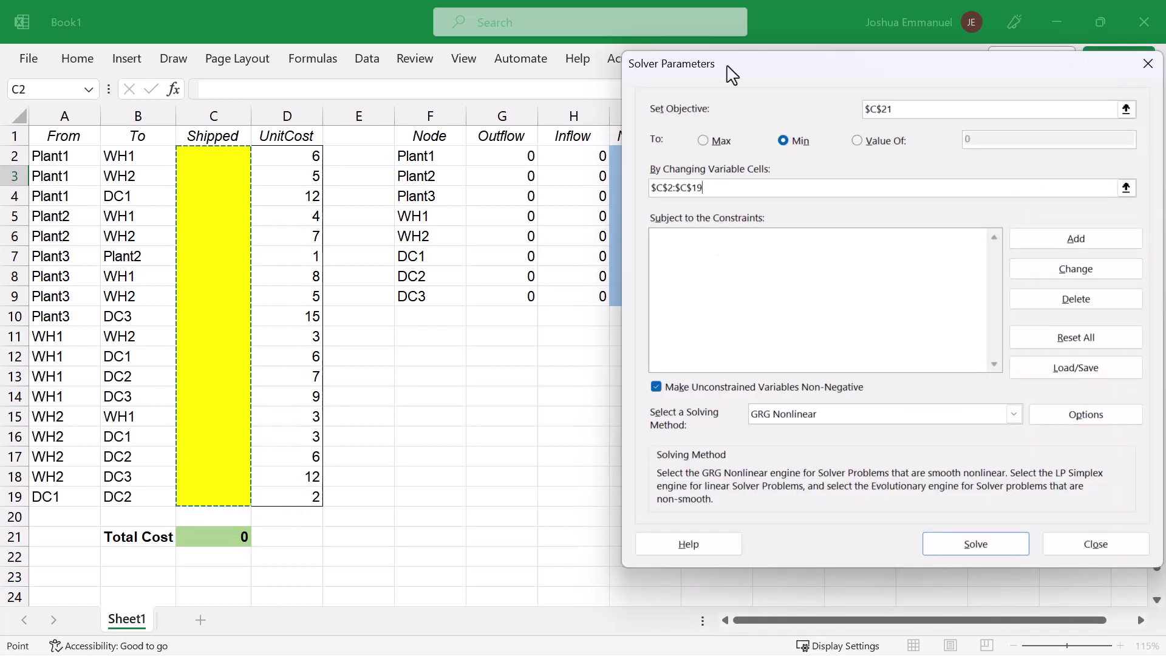
Step: Add the Solver constraint that the plants' net flows I2:I4 are <= their net supplies K2:K4
left_click_drag(731, 74, 129, 82)
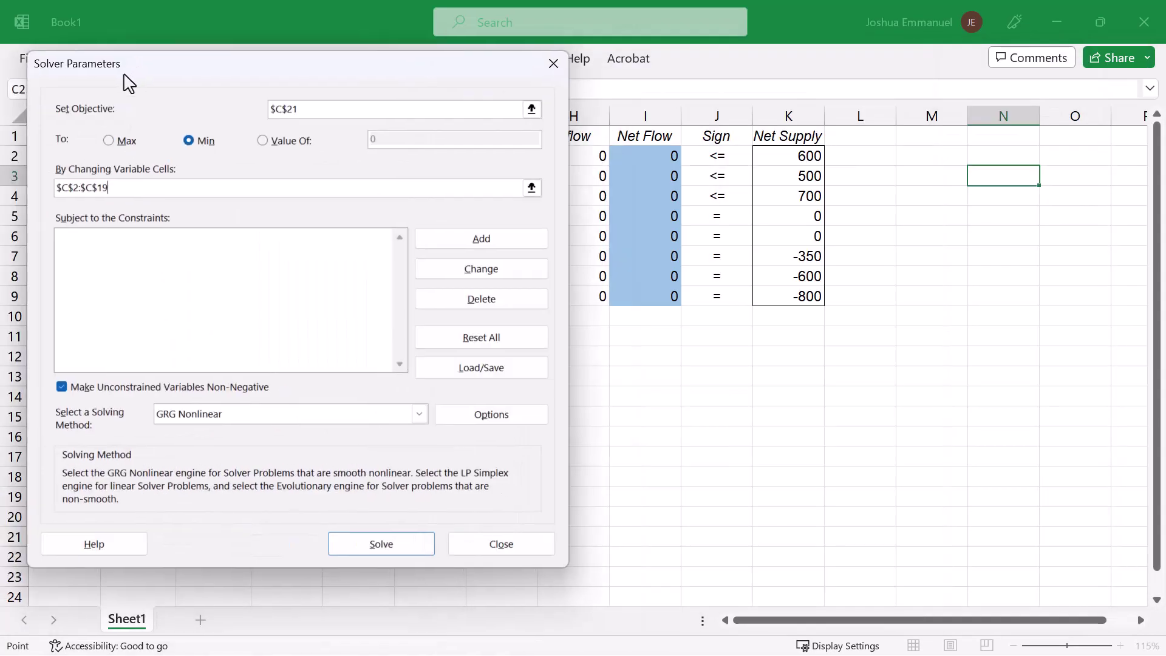
left_click(437, 239)
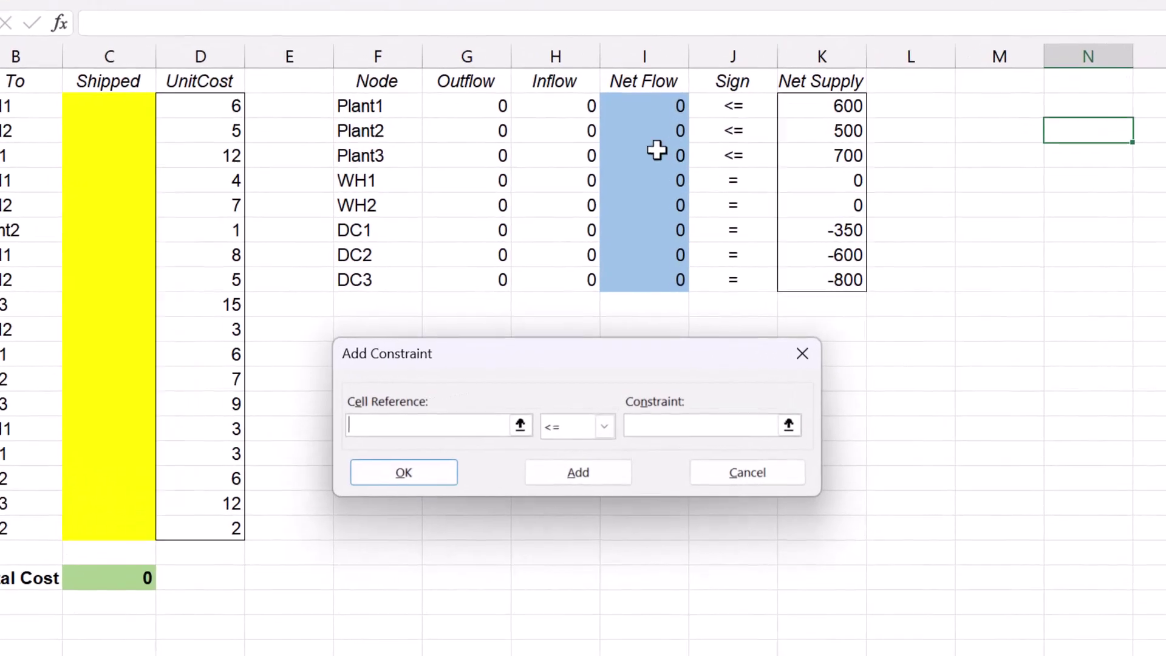
left_click_drag(650, 97, 668, 158)
left_click(572, 429)
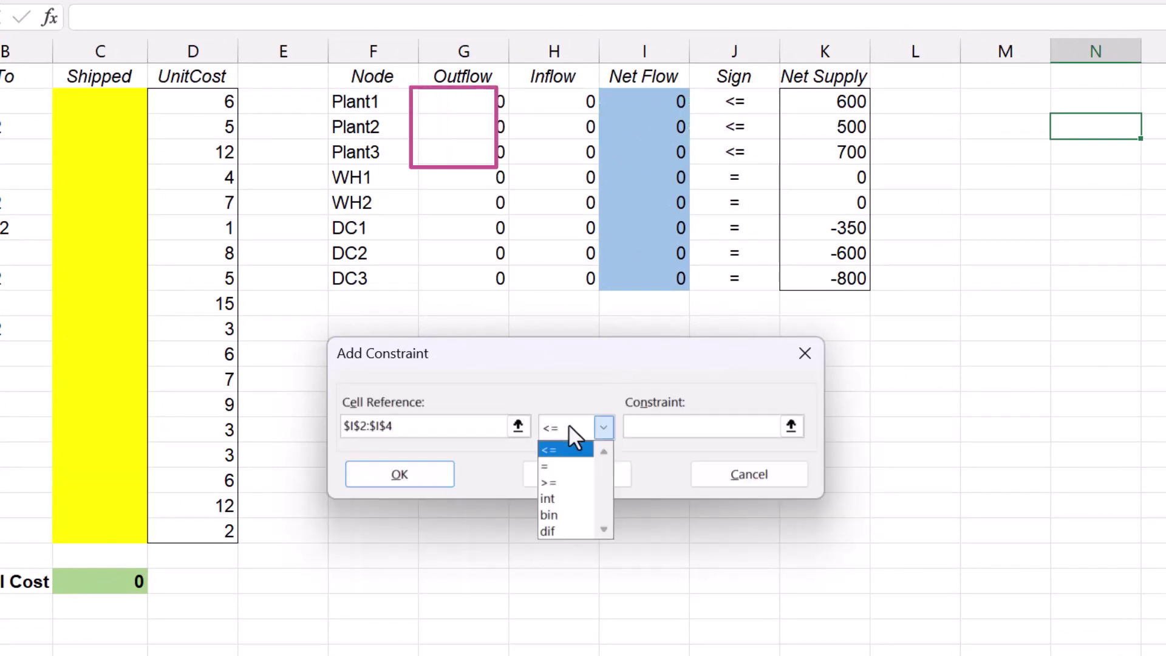
left_click(569, 425)
left_click(584, 425)
left_click(584, 423)
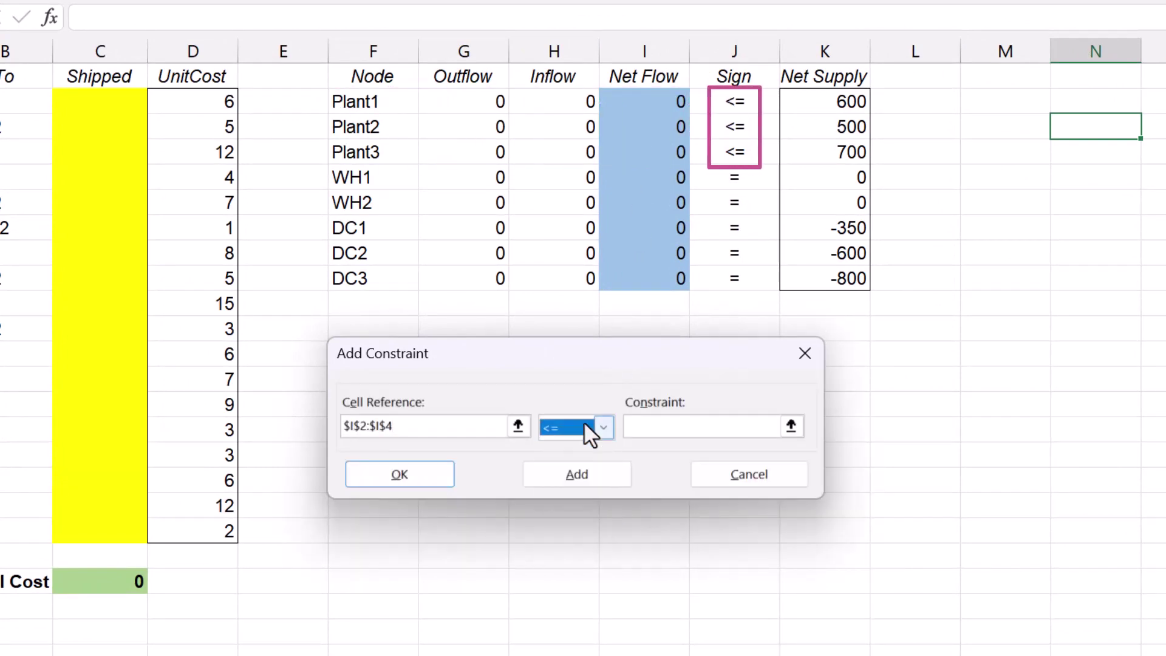
left_click(649, 423)
left_click_drag(843, 91, 837, 159)
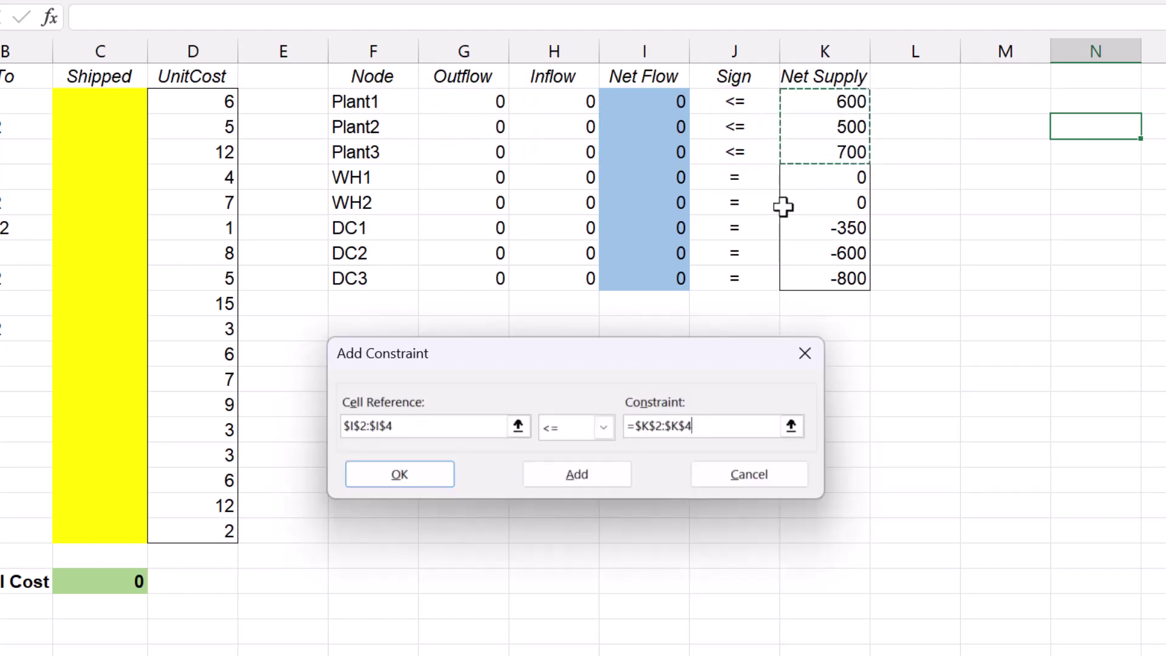
left_click(576, 469)
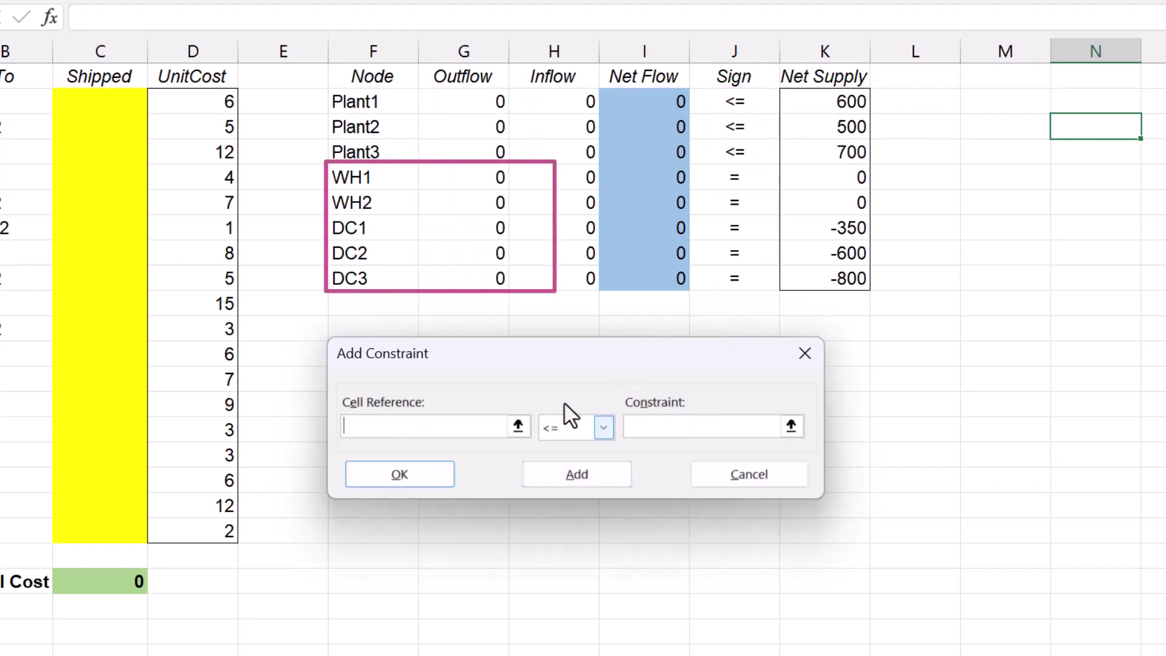
Step: Add the Solver constraint that the warehouse and DC net flows I5:I9 equal the net supplies K5:K9
left_click_drag(650, 180, 648, 280)
left_click(568, 427)
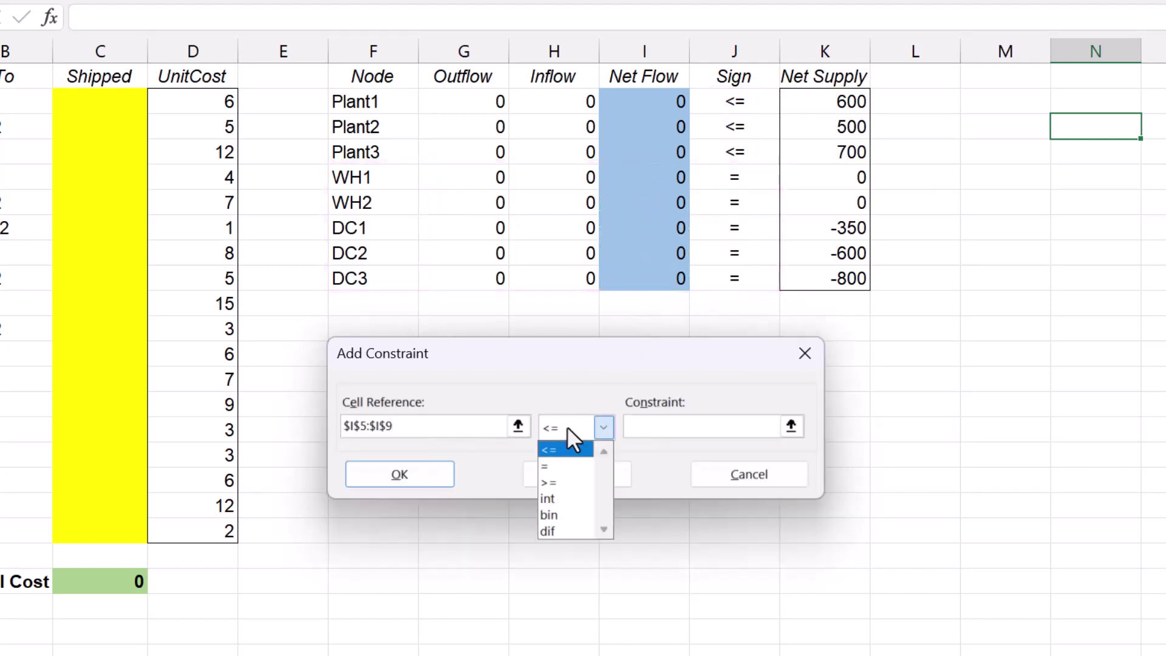
left_click(571, 461)
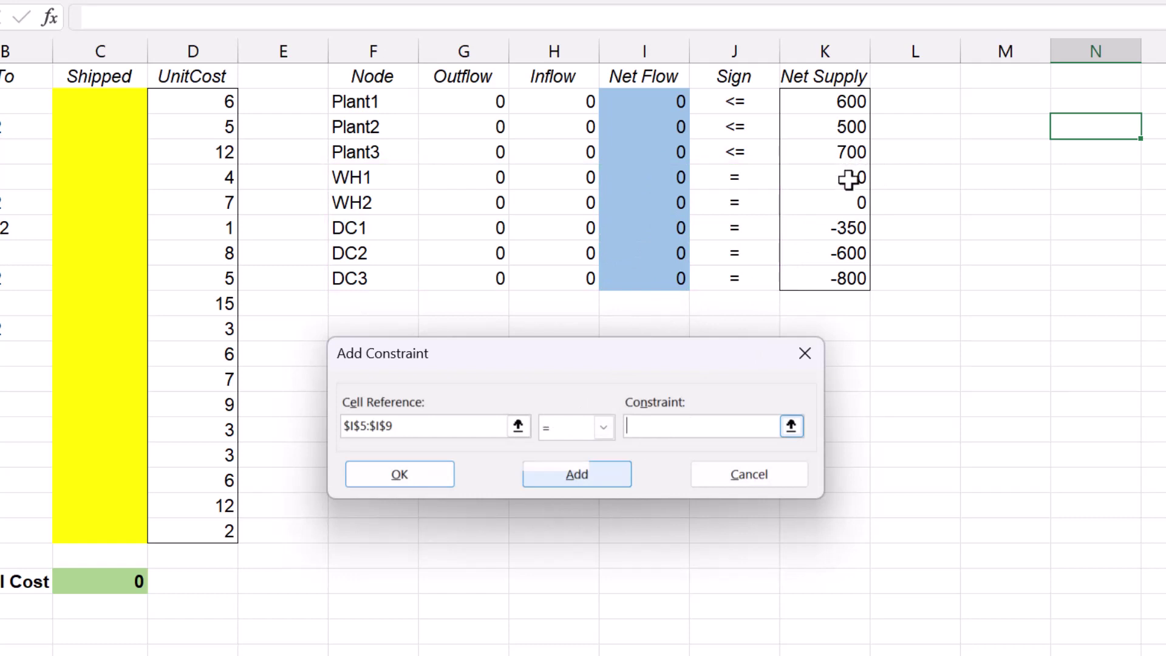
left_click_drag(844, 178, 825, 279)
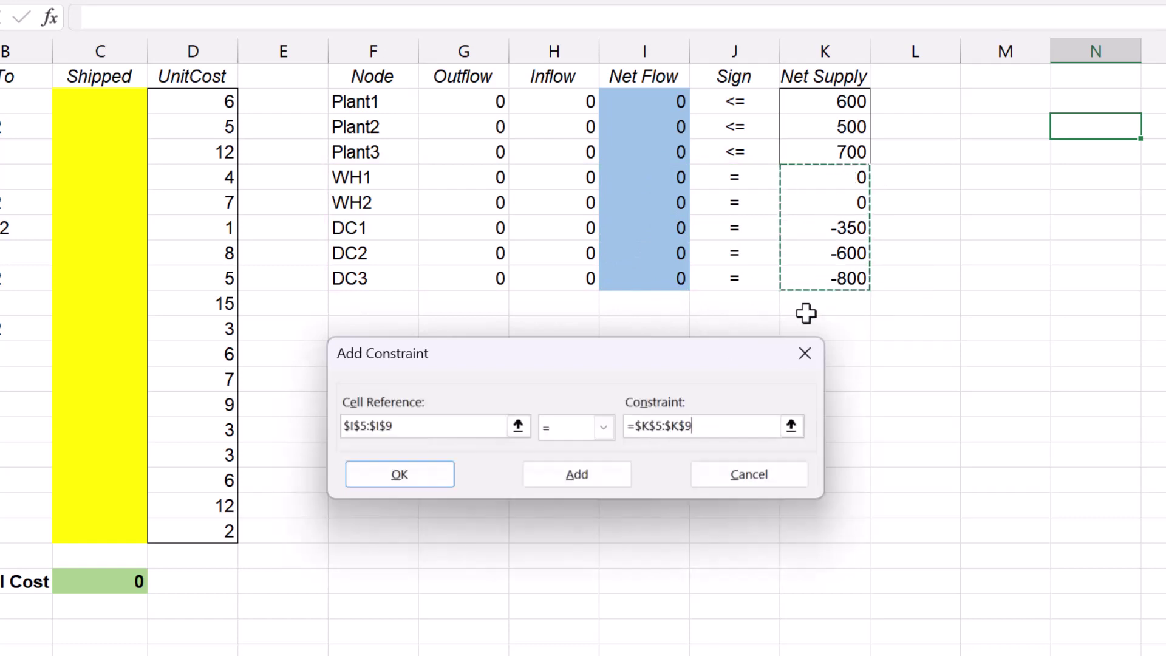
left_click(429, 472)
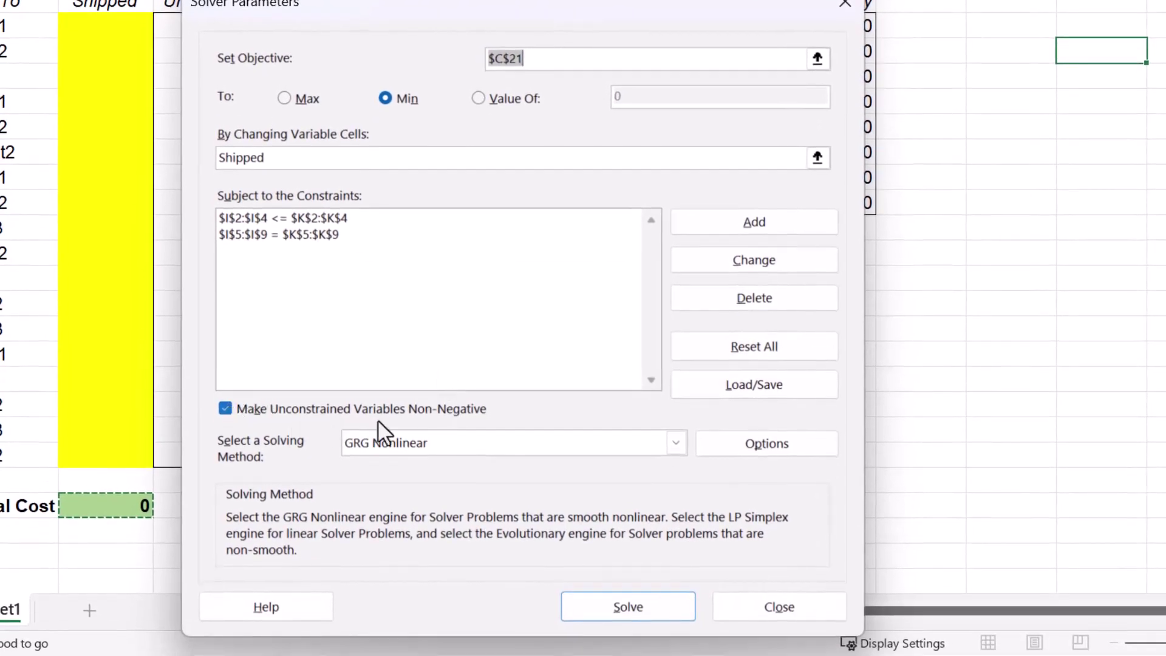
Step: Solve the model with the Simplex LP method and keep the Solver solution
left_click(385, 441)
left_click(382, 481)
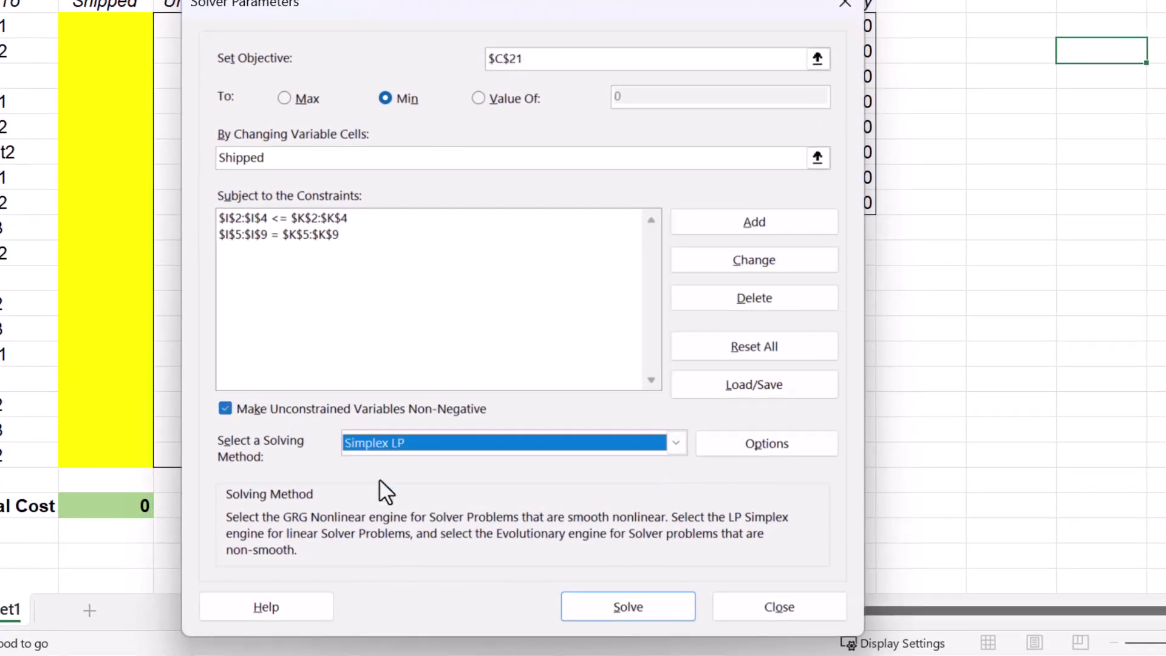
left_click(629, 602)
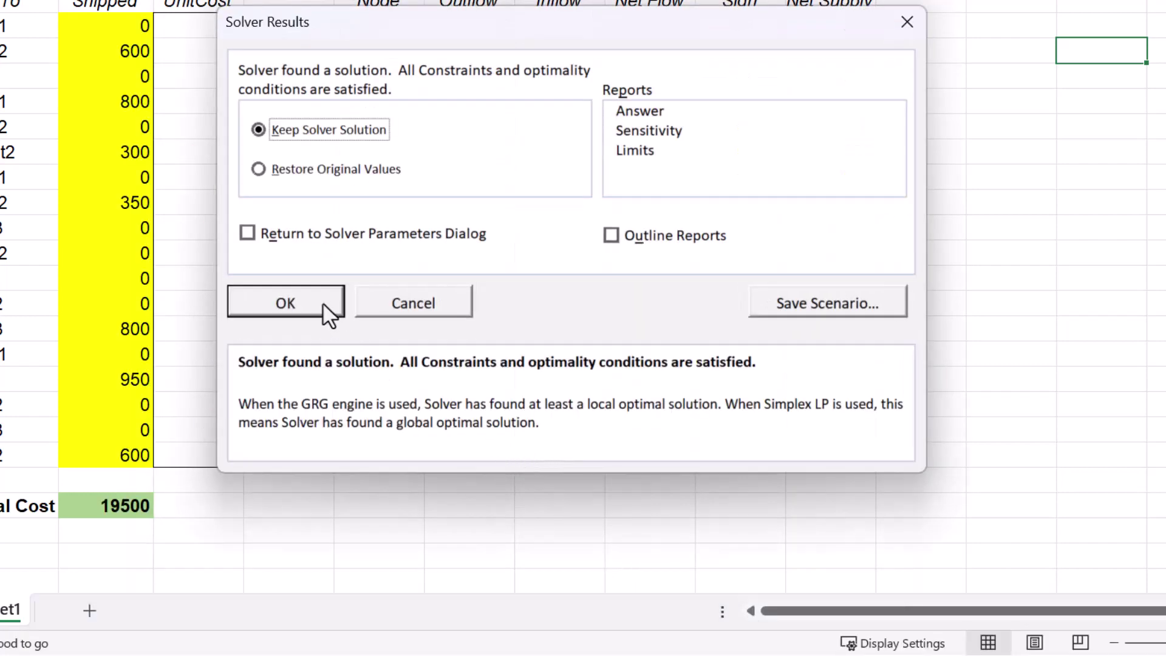
left_click(285, 302)
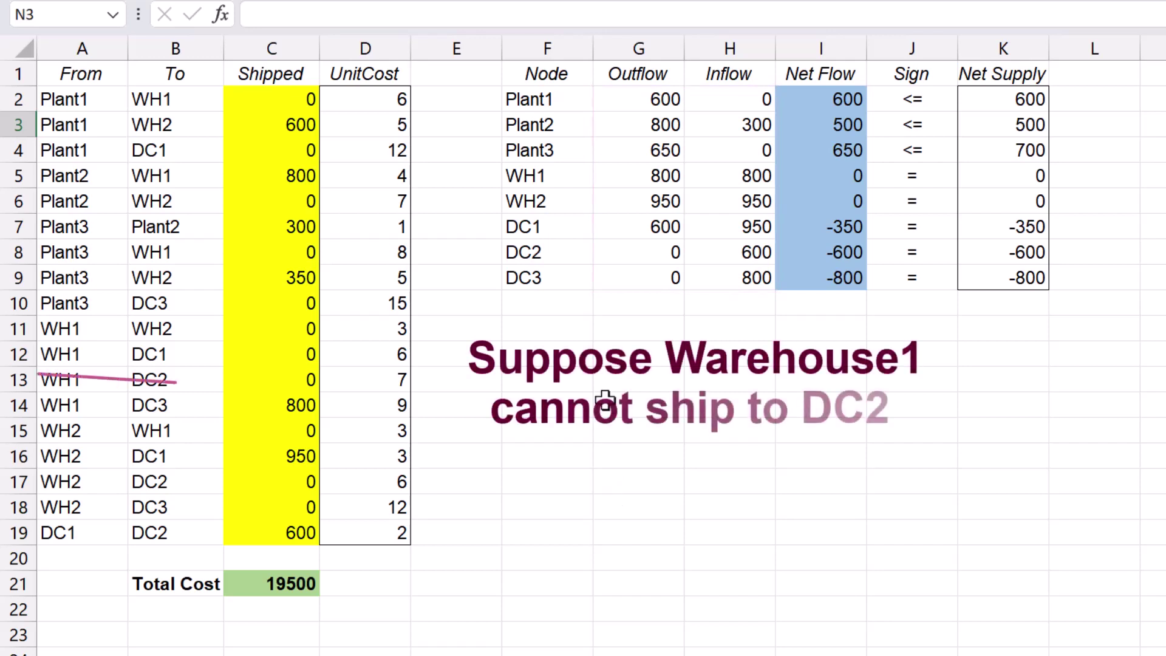
Step: Delete row 13 to remove the WH1 to DC2 shipping route
right_click(23, 379)
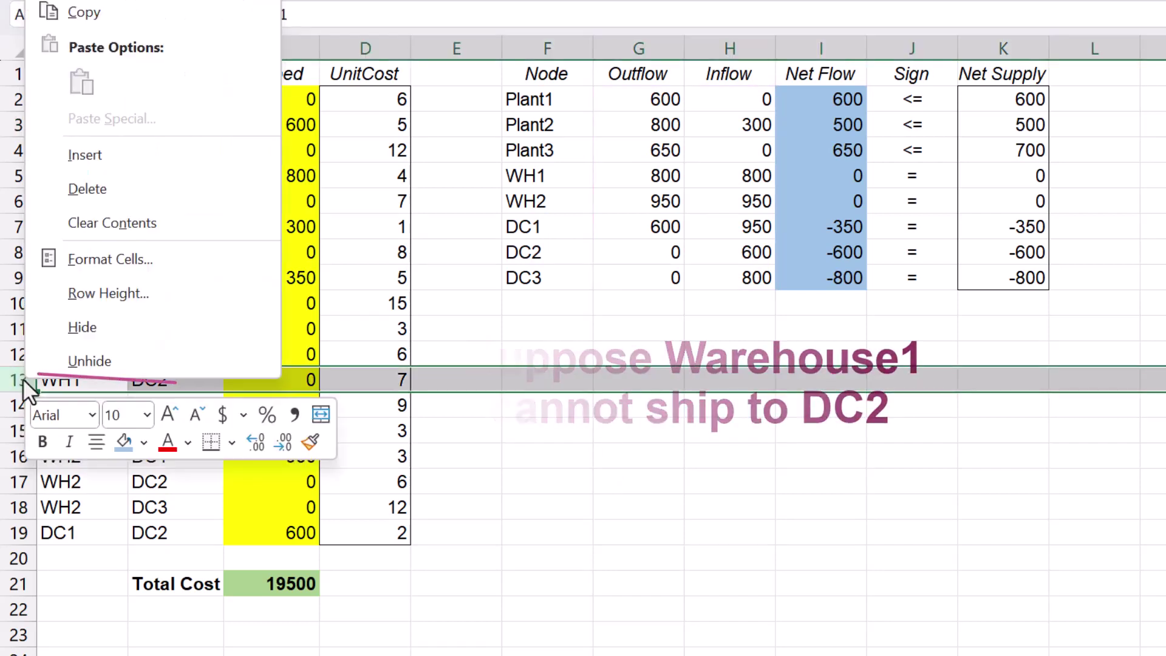
left_click(133, 192)
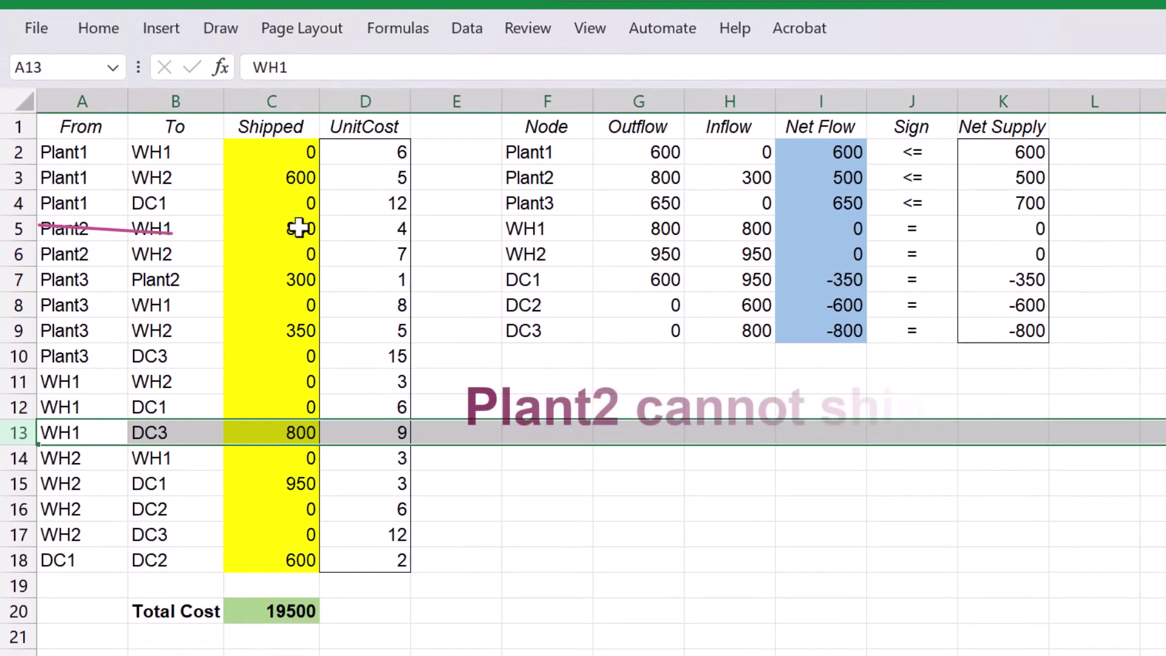
Step: Add the Solver constraint C5 = 0 to block the Plant2 to WH1 route, solve with Simplex LP and keep the solution
left_click(297, 176)
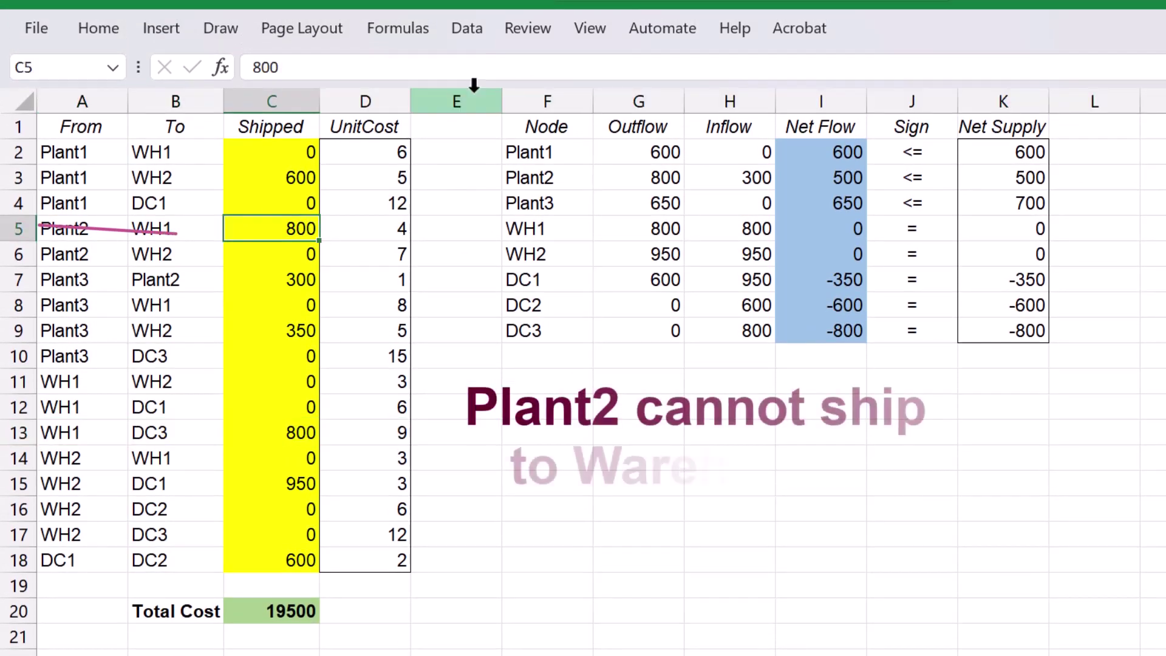
left_click(463, 27)
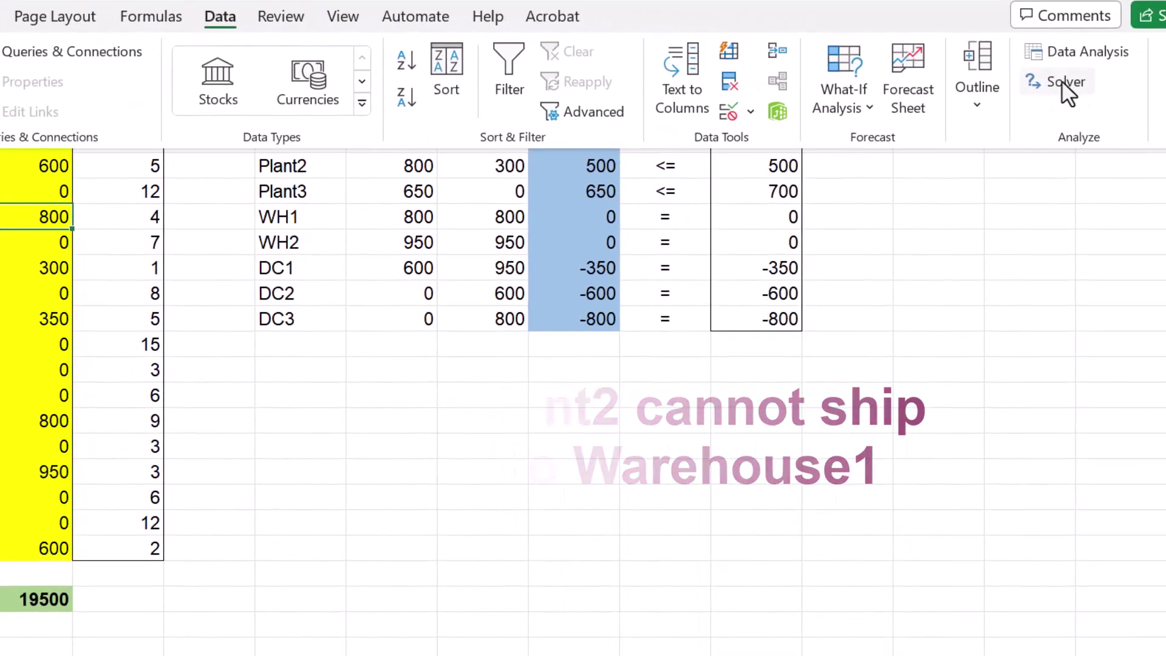
left_click(1062, 80)
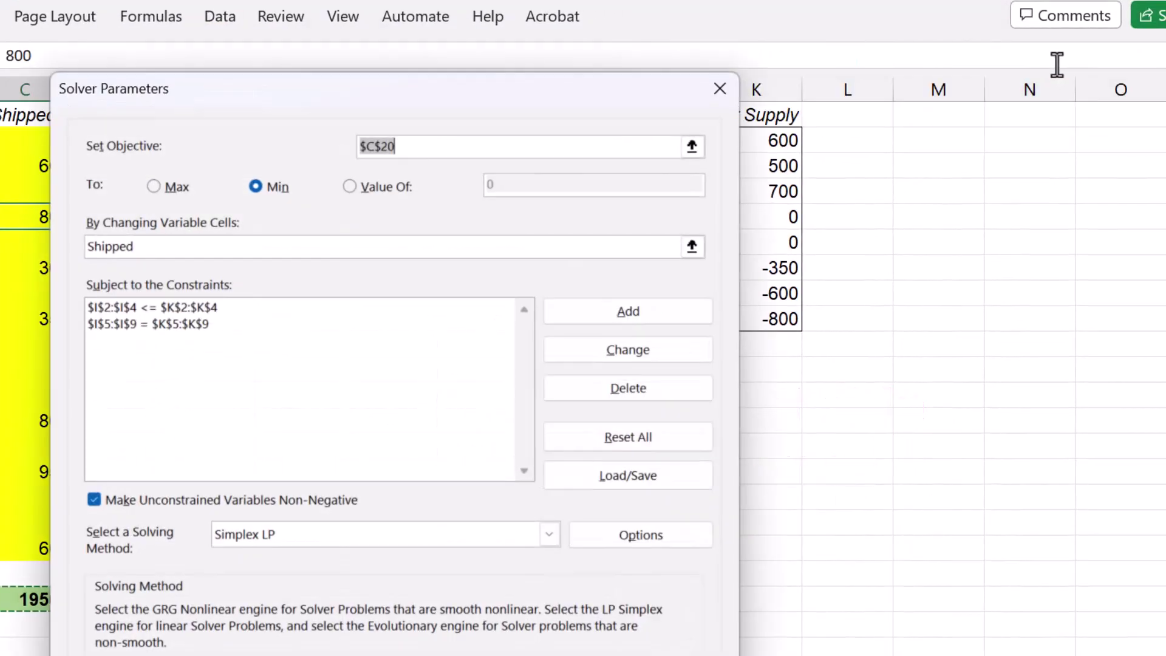
left_click_drag(337, 97, 591, 17)
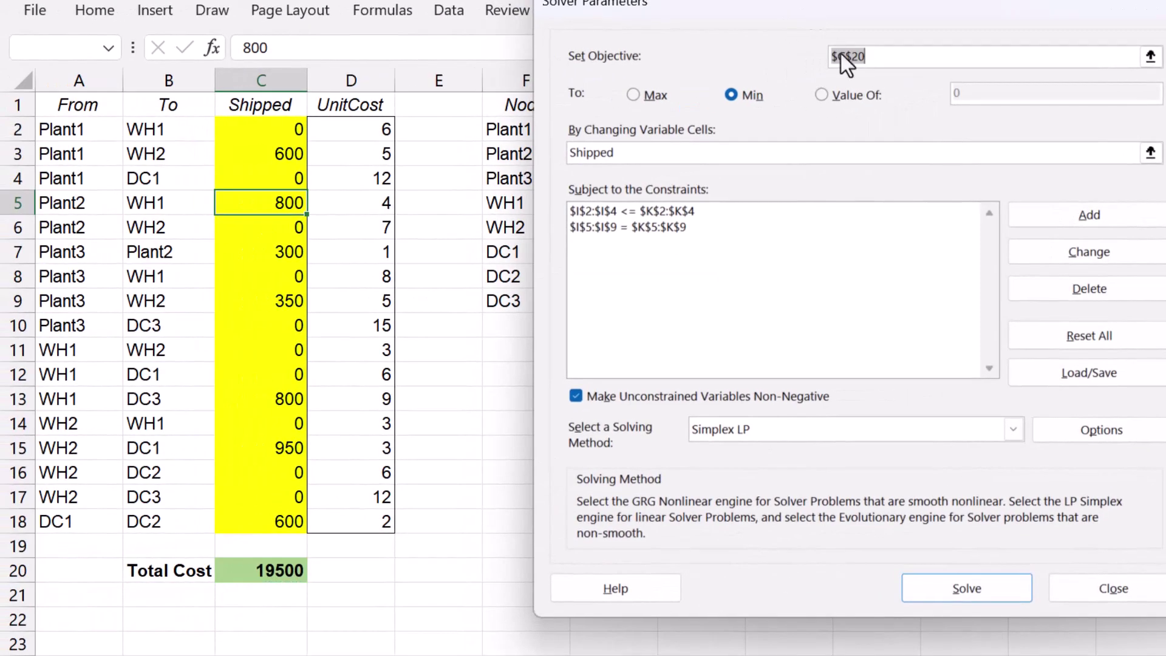
left_click(1022, 217)
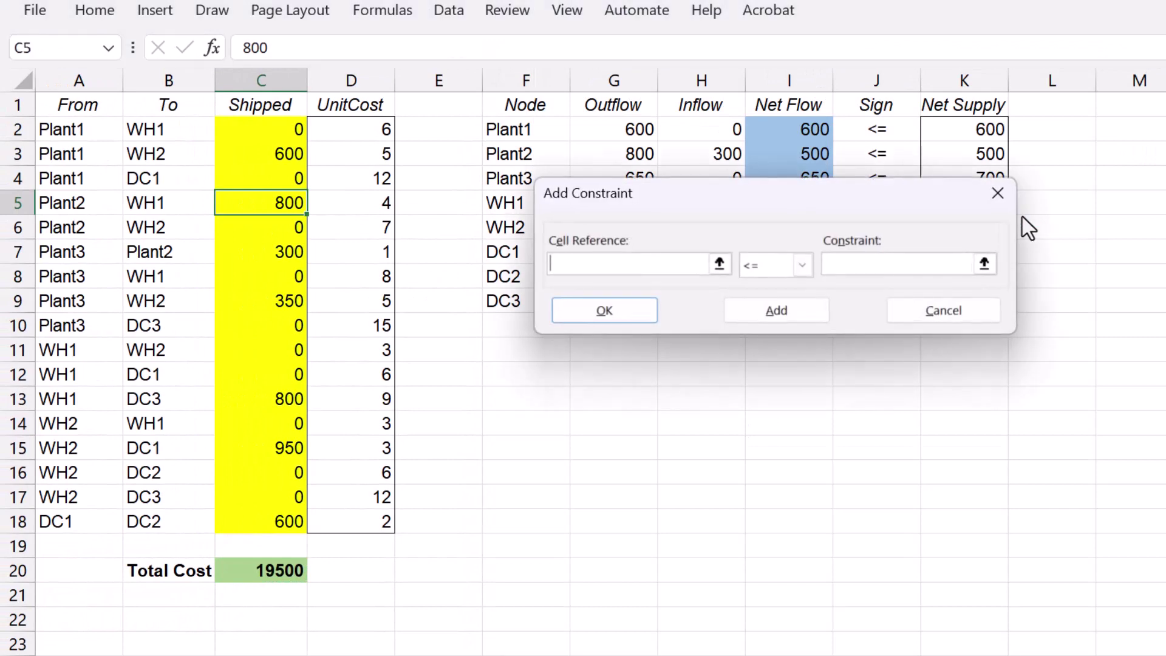
left_click(277, 203)
left_click(766, 265)
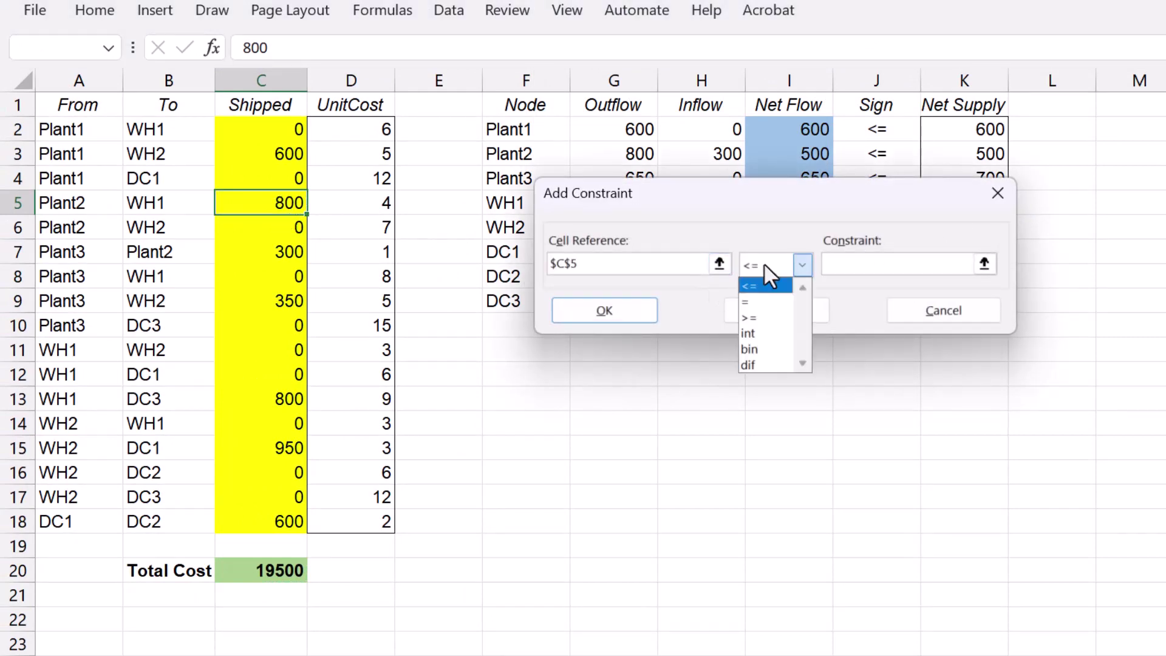
left_click(755, 304)
left_click(880, 260)
type("0")
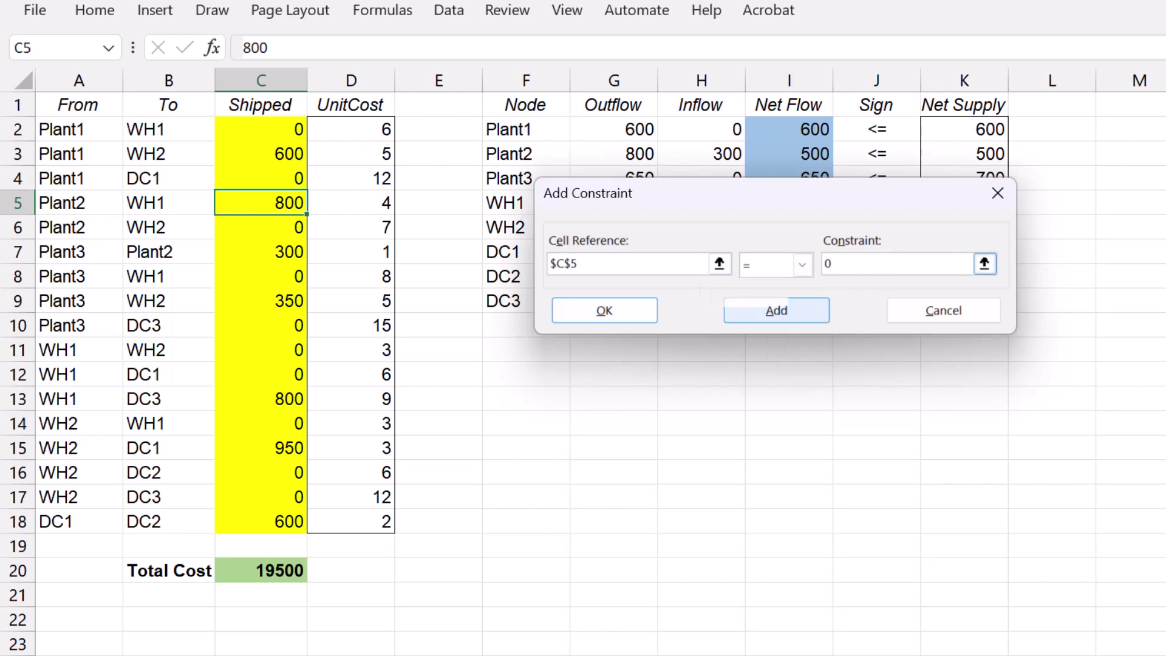
left_click(615, 314)
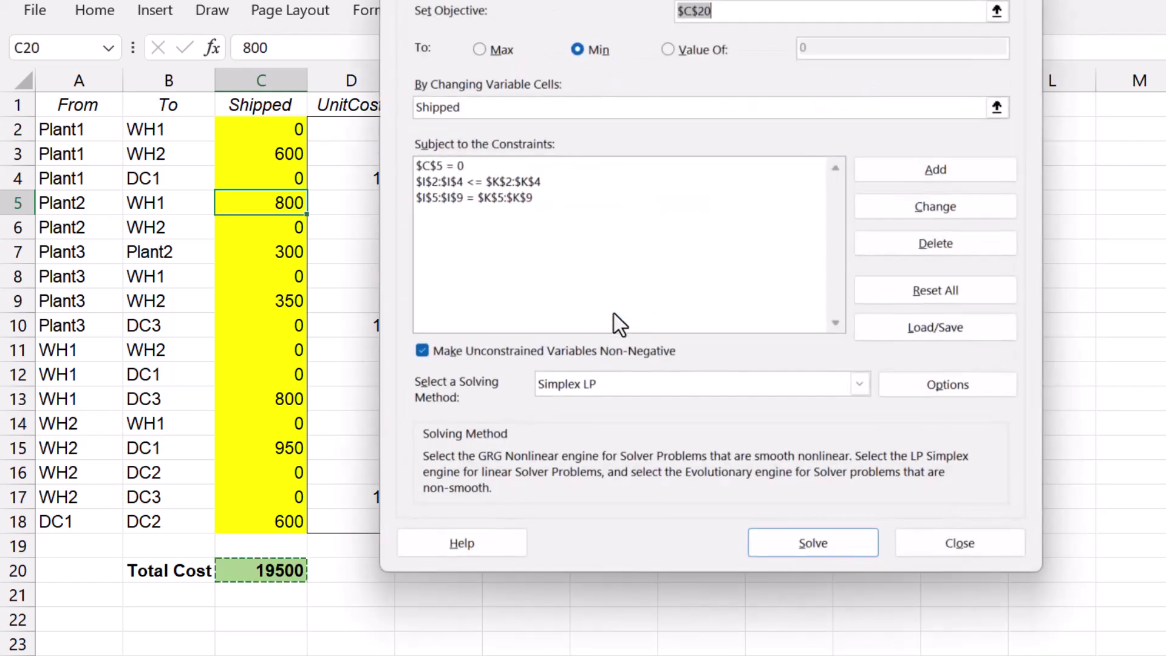
left_click(826, 548)
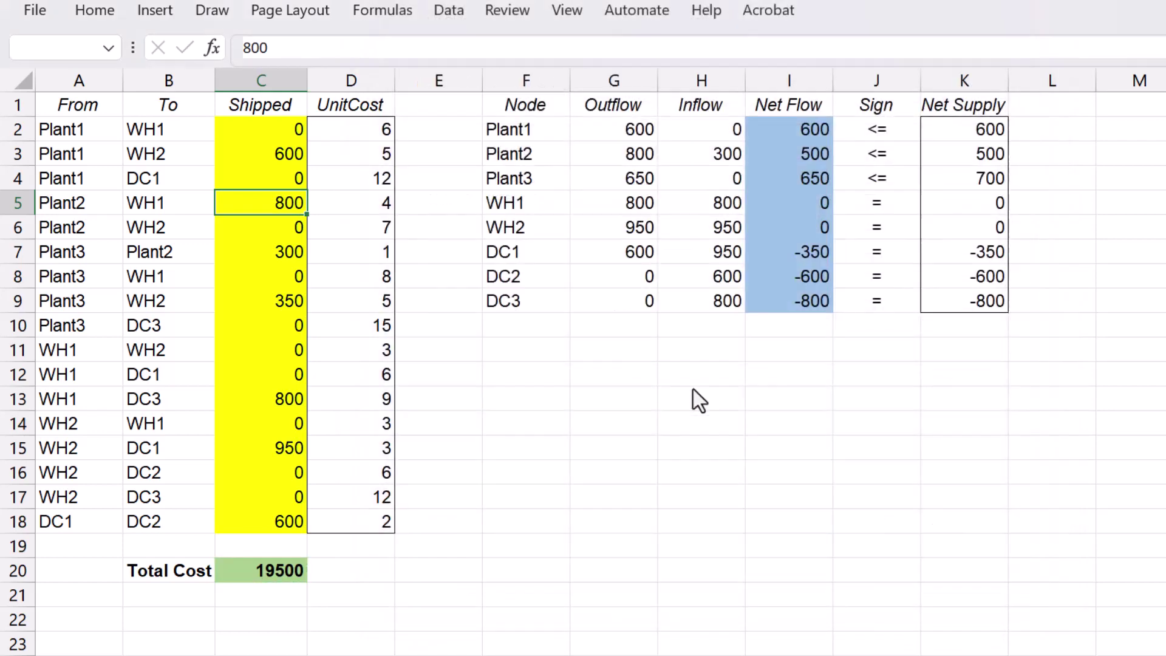
left_click(588, 512)
Step: Set DC1's net supply in K7 to -400 and change the plants' signs in J2:J4 to =
left_click(964, 252)
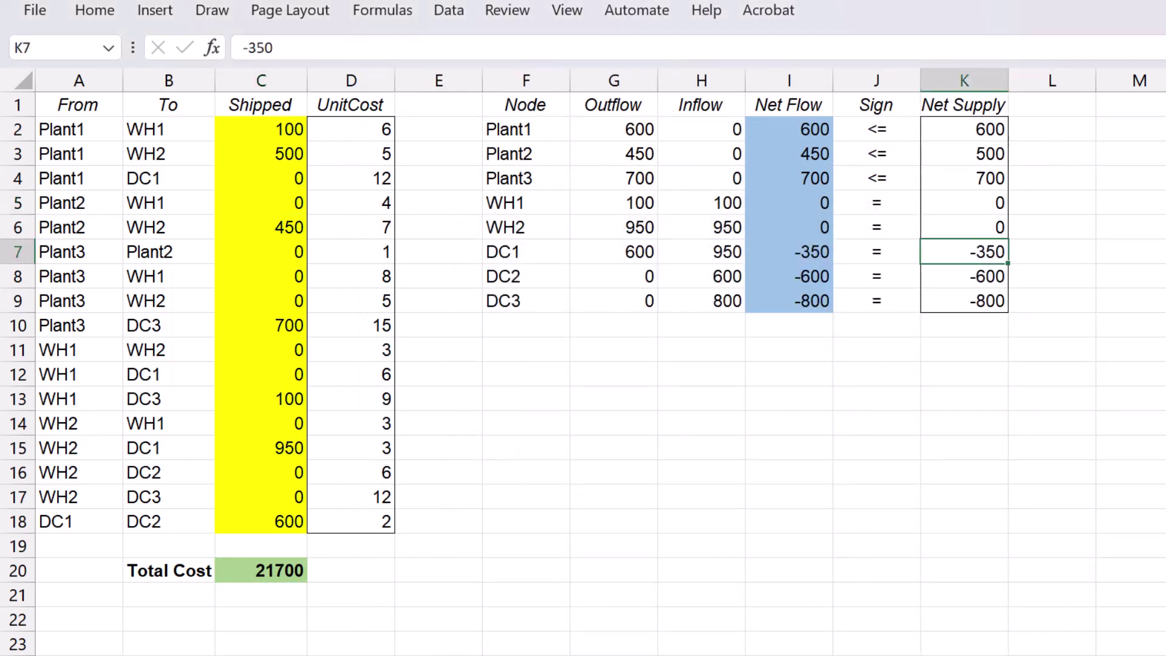
type("-4")
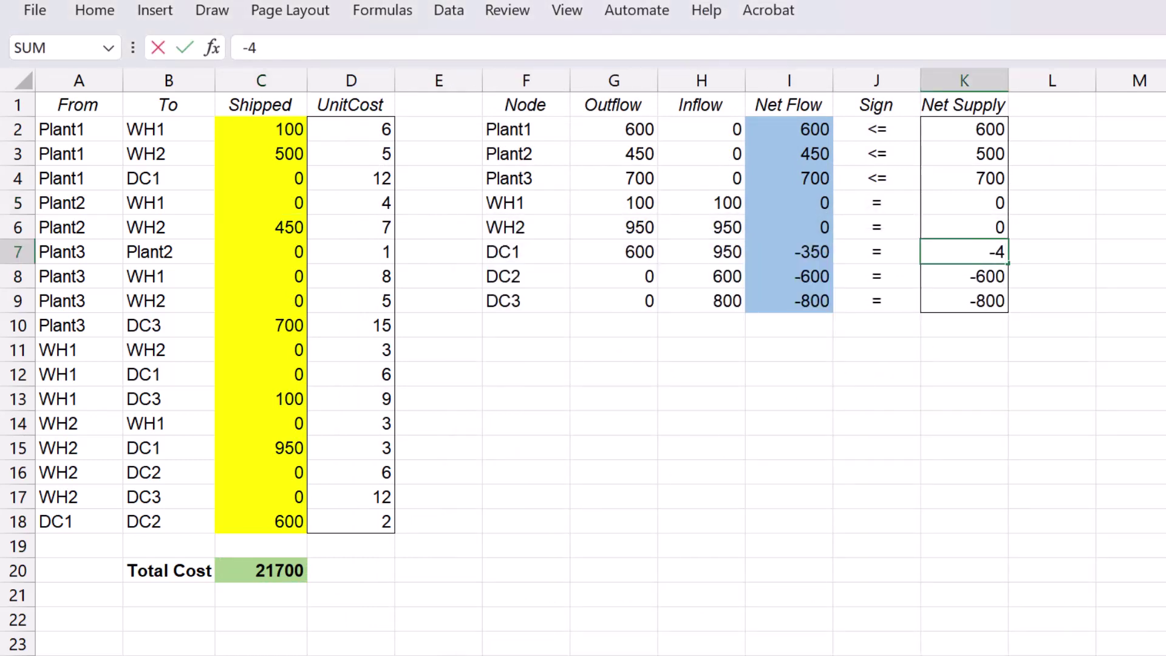
type("00")
key("Return")
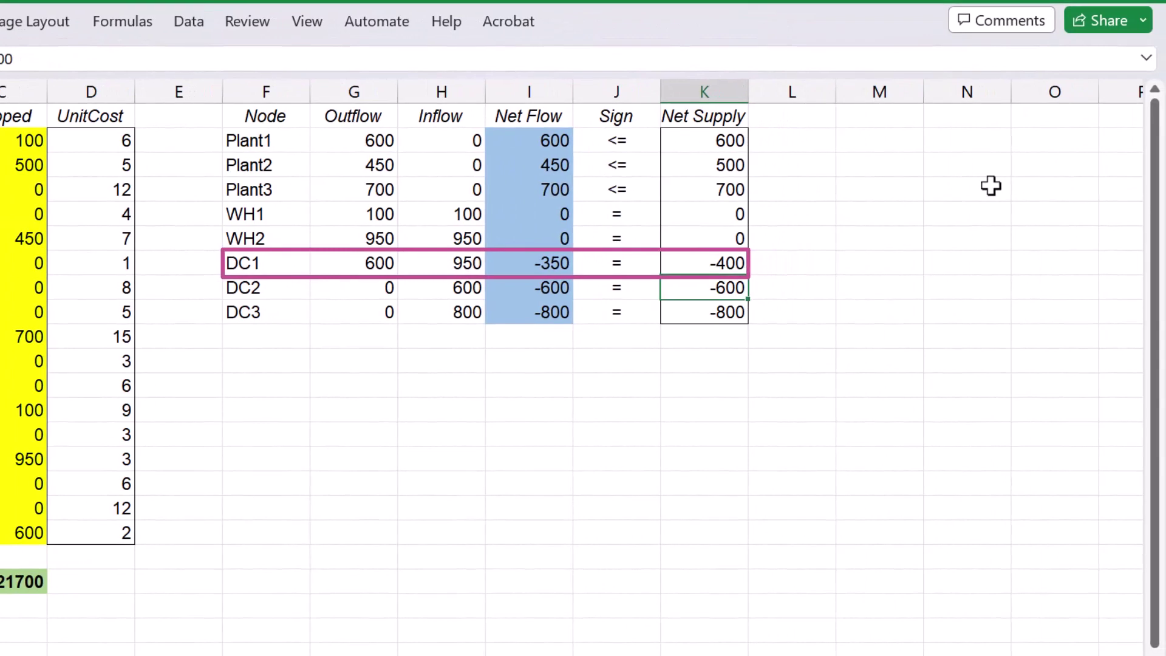
left_click(642, 215)
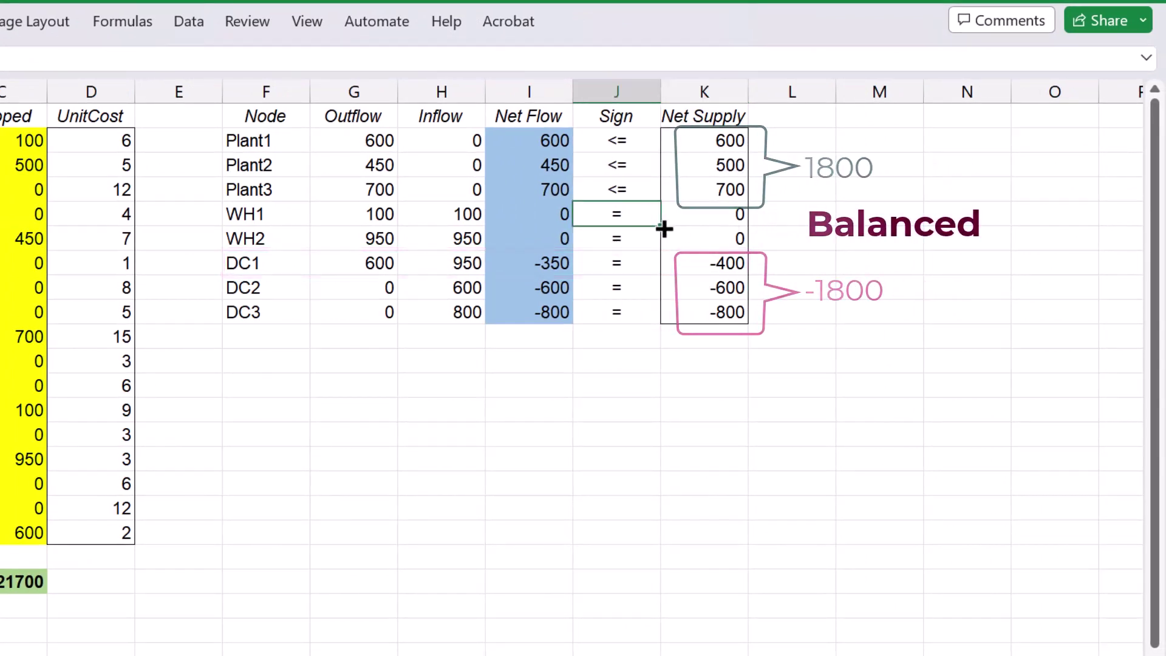
left_click_drag(660, 225, 652, 138)
Step: Change the plants' Solver constraint to I2:I4 = K2:K4 and solve the model again with Simplex LP
left_click(198, 26)
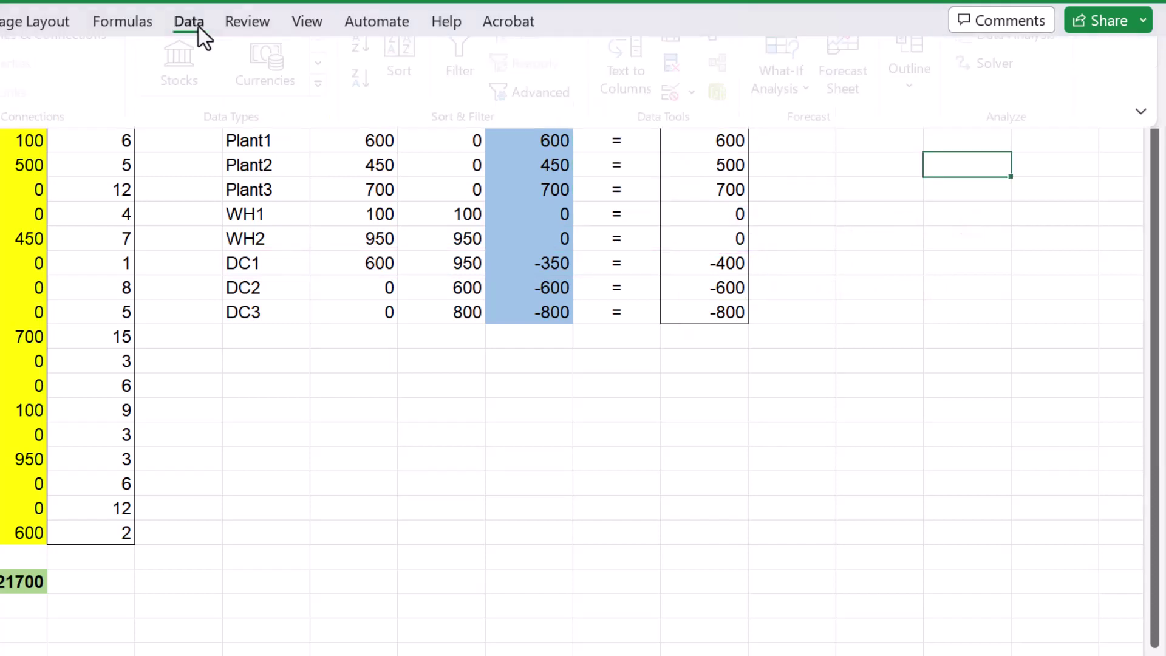
left_click(991, 83)
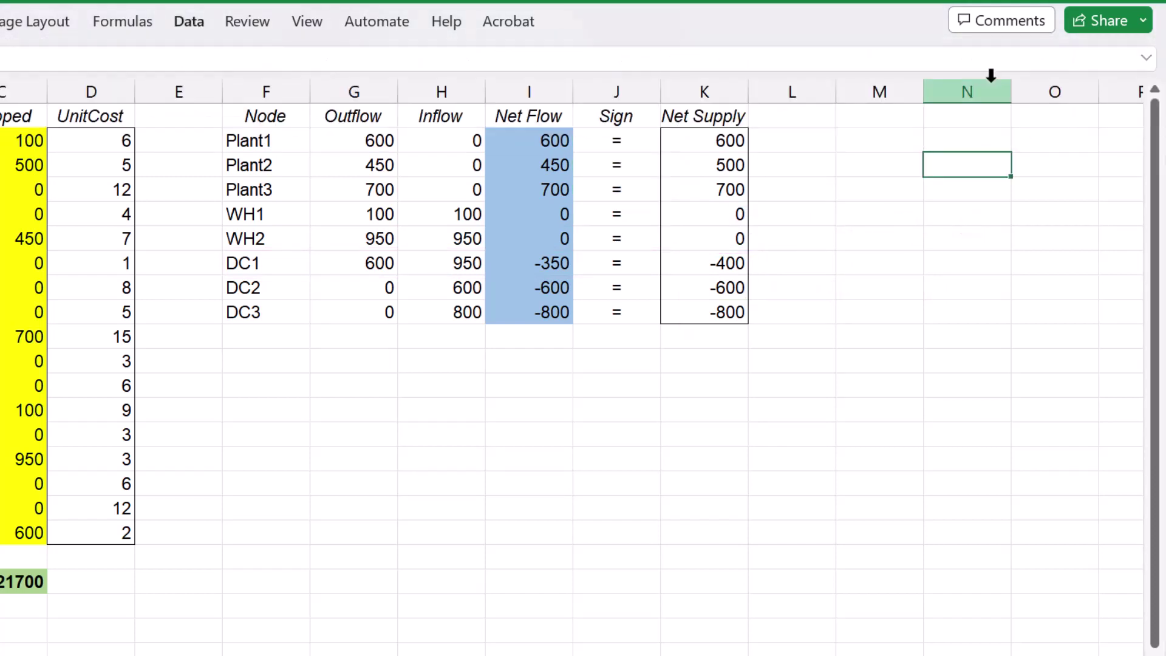
left_click(211, 193)
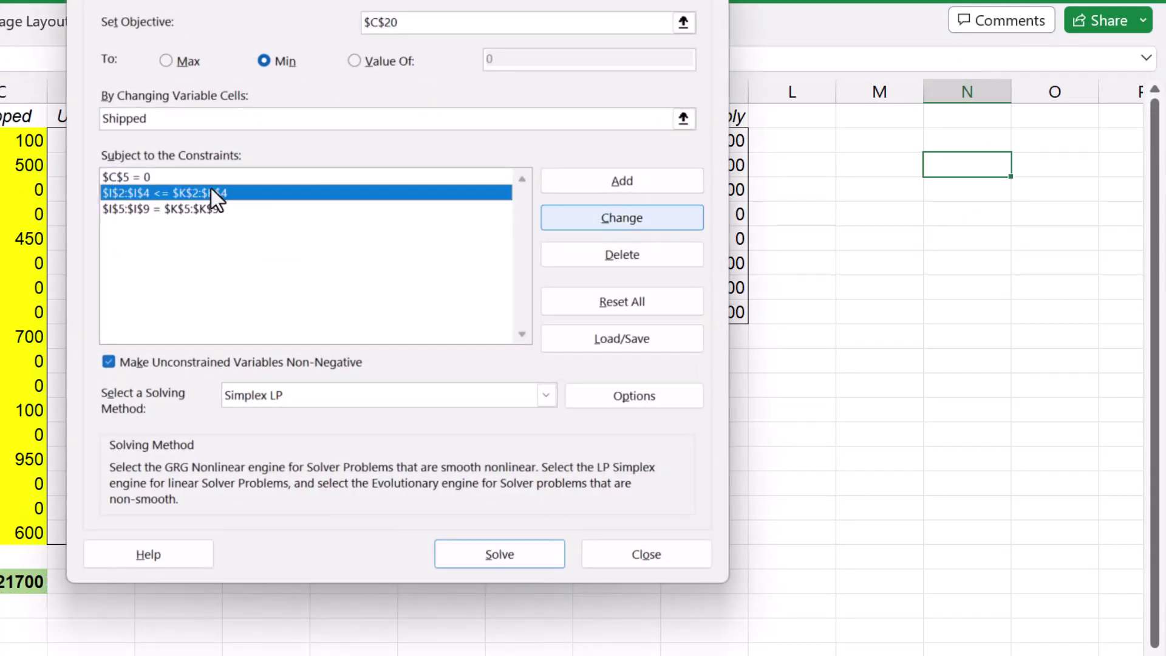
left_click(647, 220)
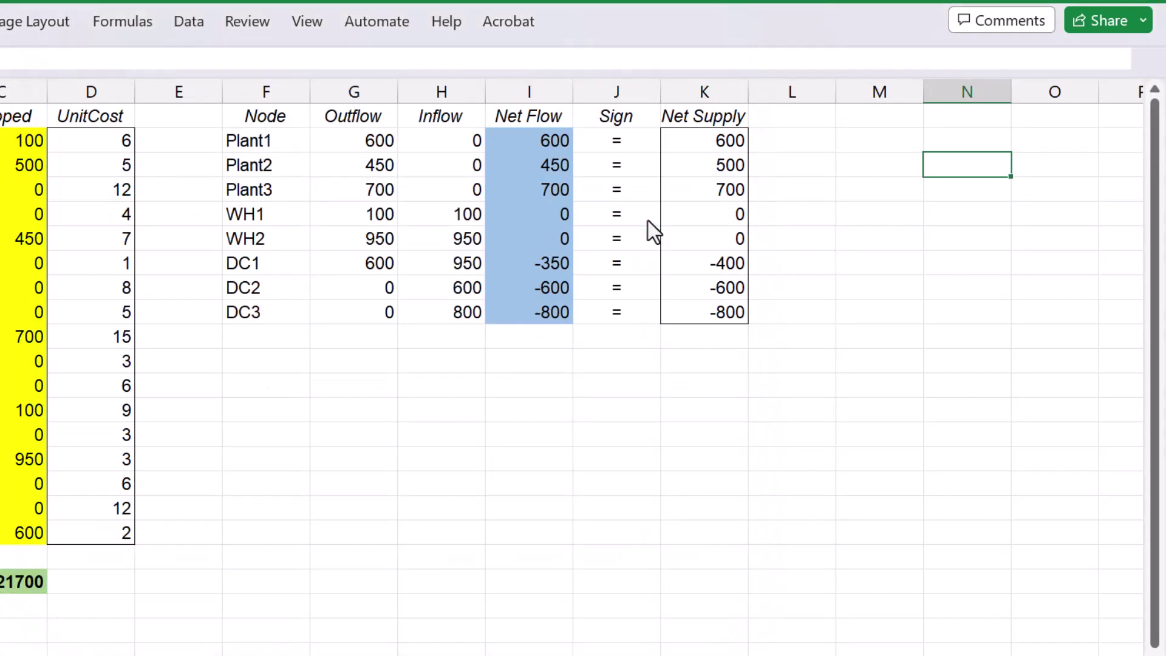
left_click(352, 237)
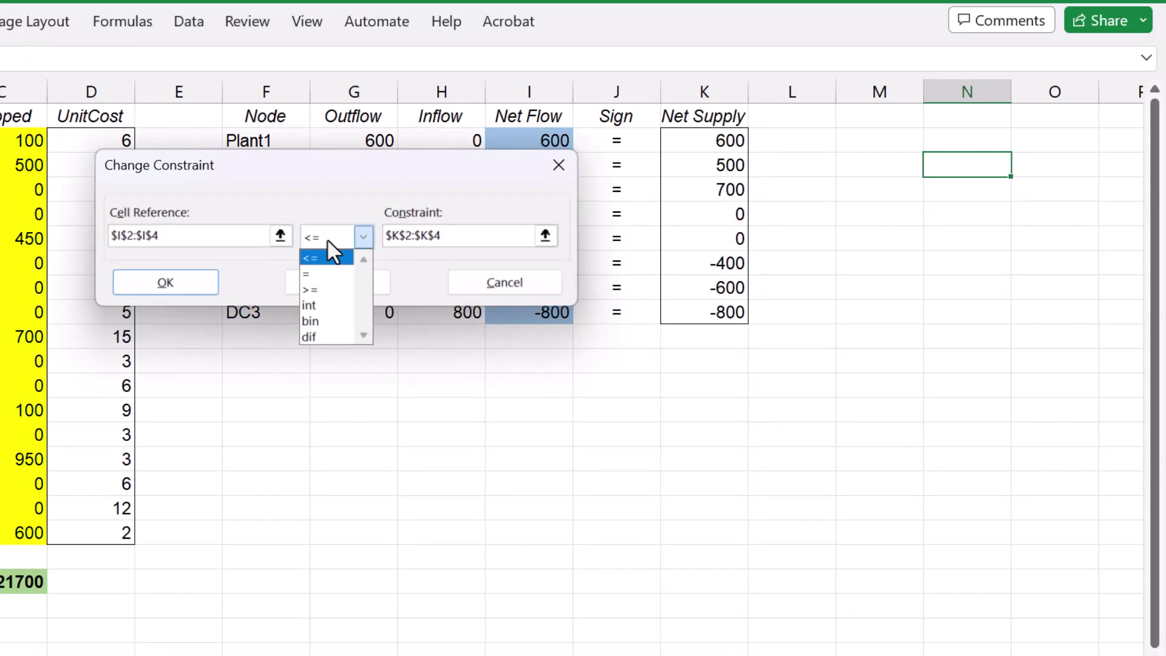
left_click(318, 270)
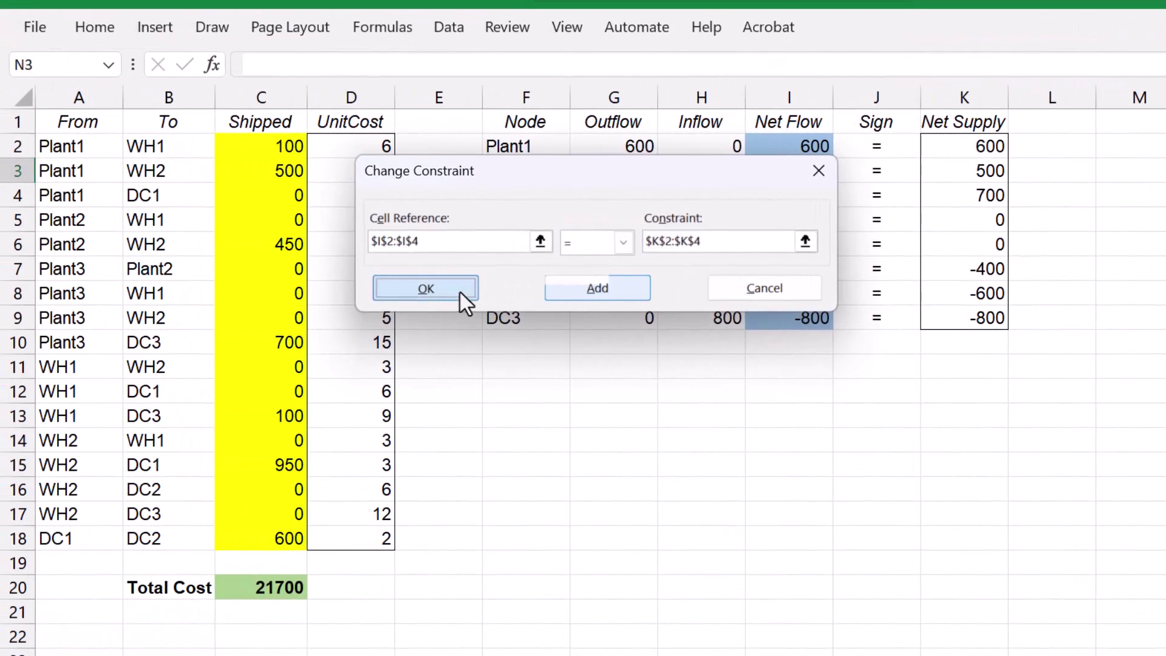
left_click(269, 293)
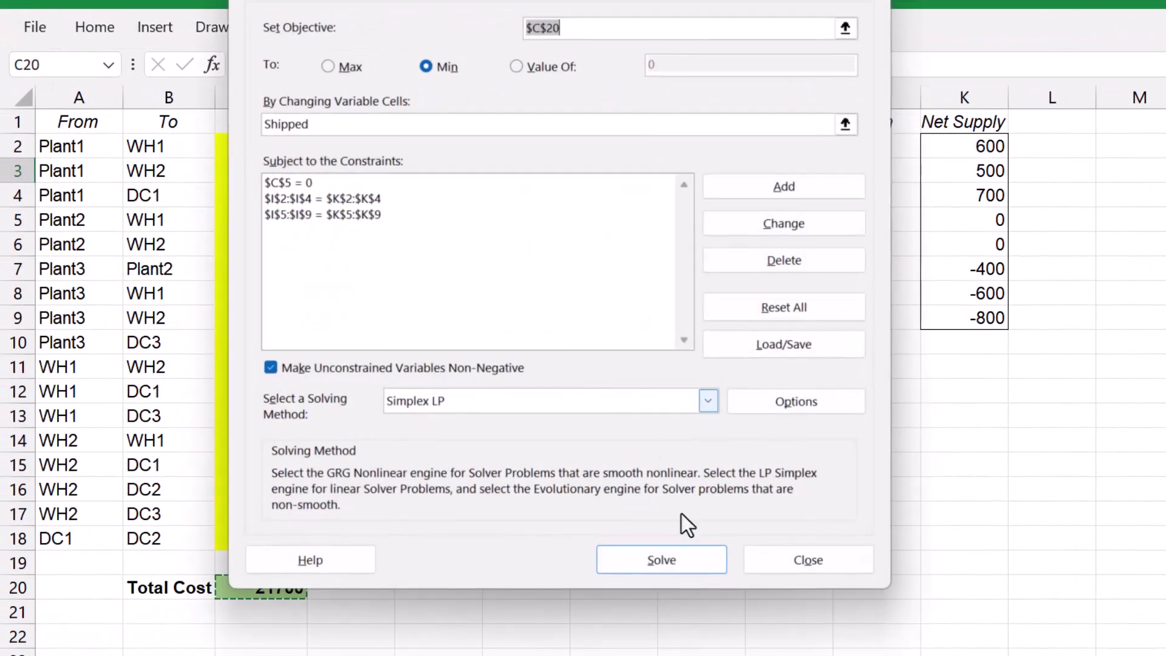
left_click(661, 558)
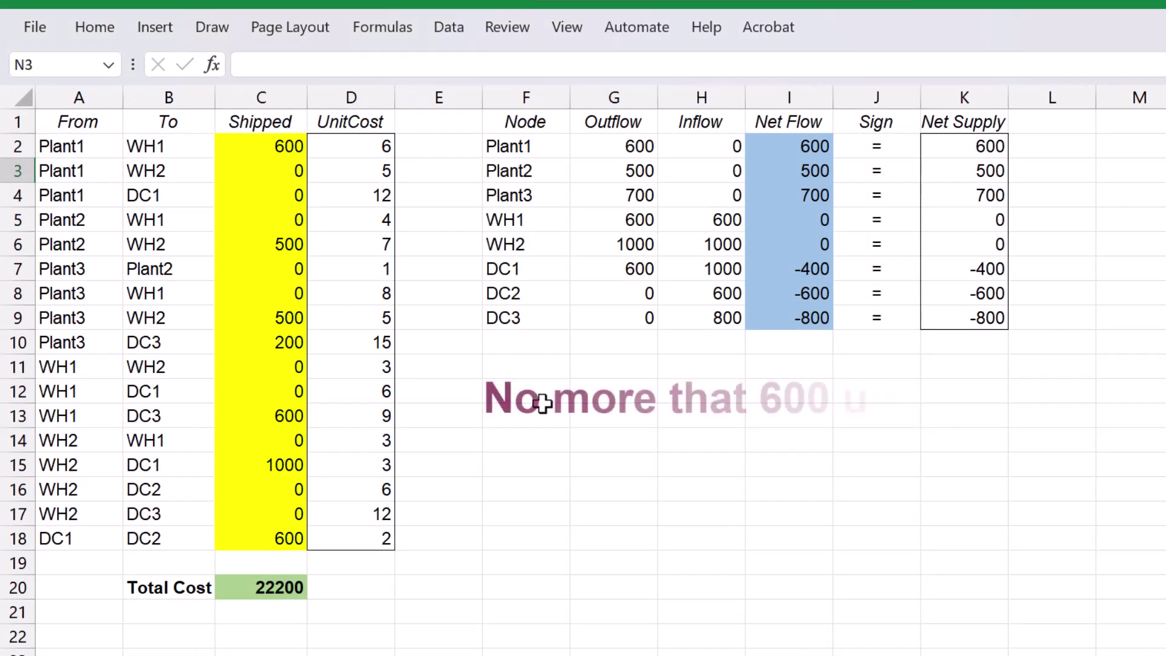
Step: Insert a new column at column E, between the unit costs and the node table
left_click(439, 366)
right_click(440, 97)
left_click(486, 331)
Step: Enter the shipping limit <= in E11 and 600 in F11 for the WH1 to WH2 route, narrowing column E
left_click(429, 367)
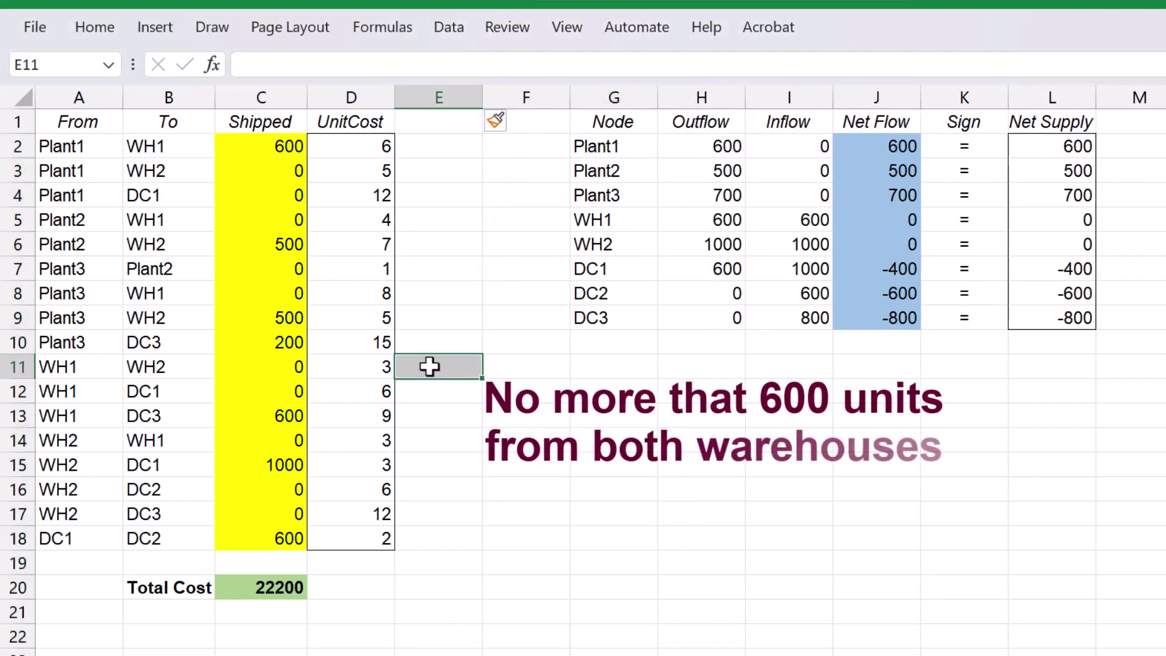
type("<=")
left_click(524, 122)
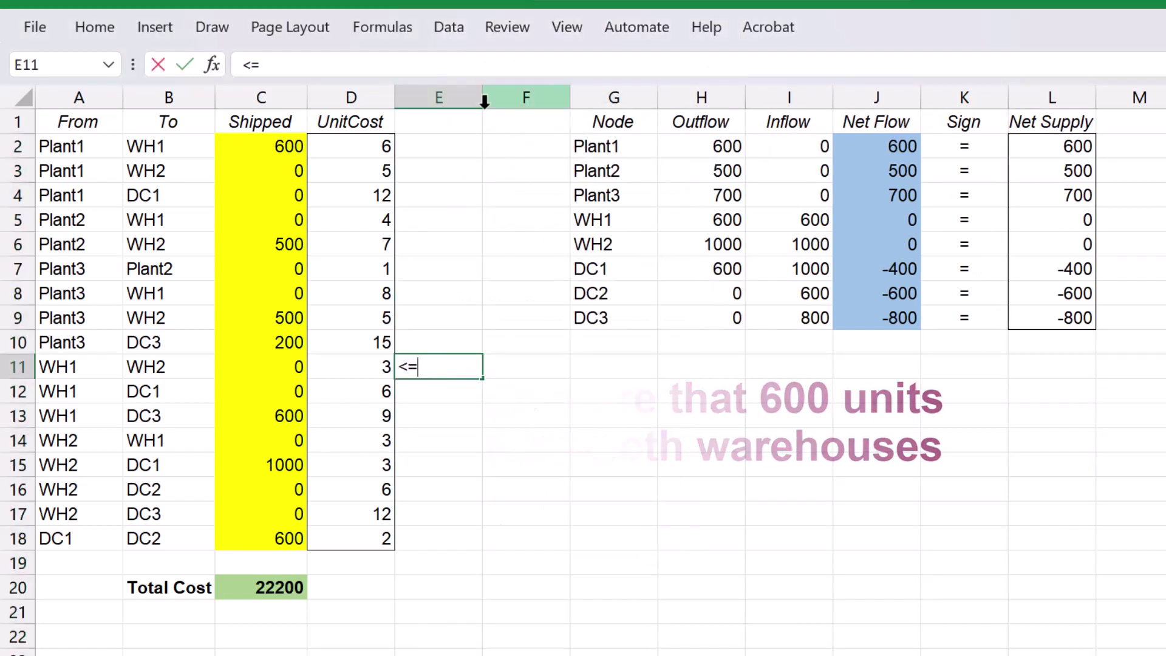
left_click_drag(481, 97, 433, 98)
left_click(521, 364)
type("600")
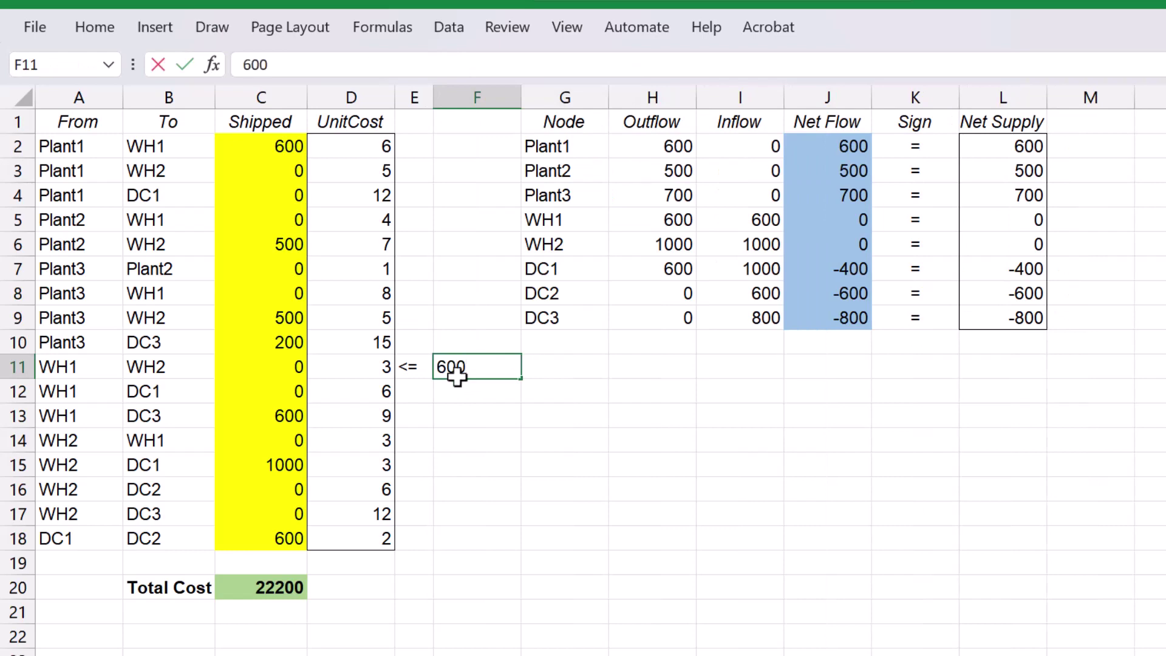
Step: Copy the limit in E11:F11 to E12:F17 for the remaining routes out of WH1 and WH2
left_click_drag(413, 366, 486, 366)
key("ctrl+c")
left_click_drag(413, 391, 486, 514)
key("ctrl+v")
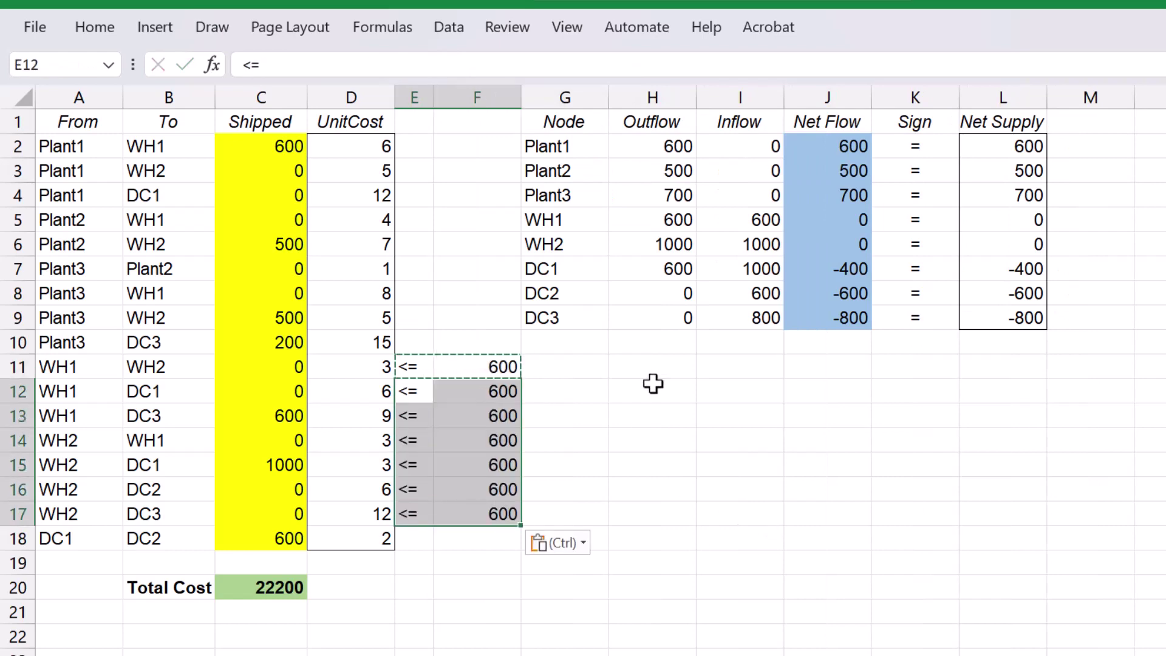
left_click(564, 366)
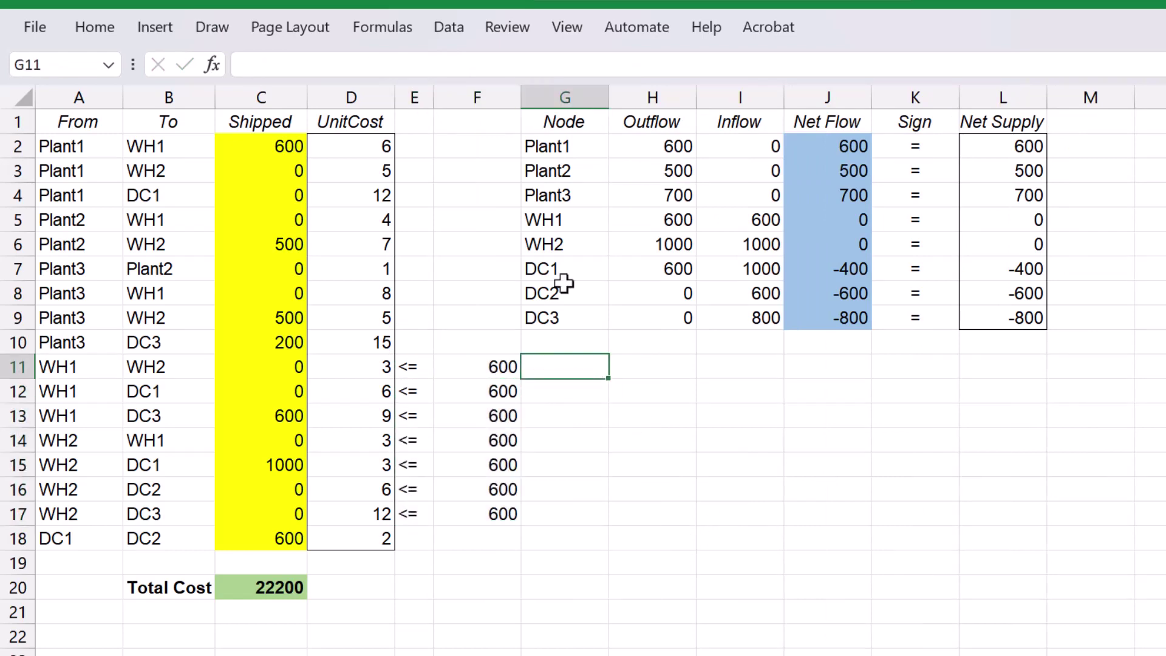
Step: Add the Solver constraint C11:C17 <= F11:F17 for the warehouse routes, solve with Simplex LP and keep the Solver solution
left_click(449, 27)
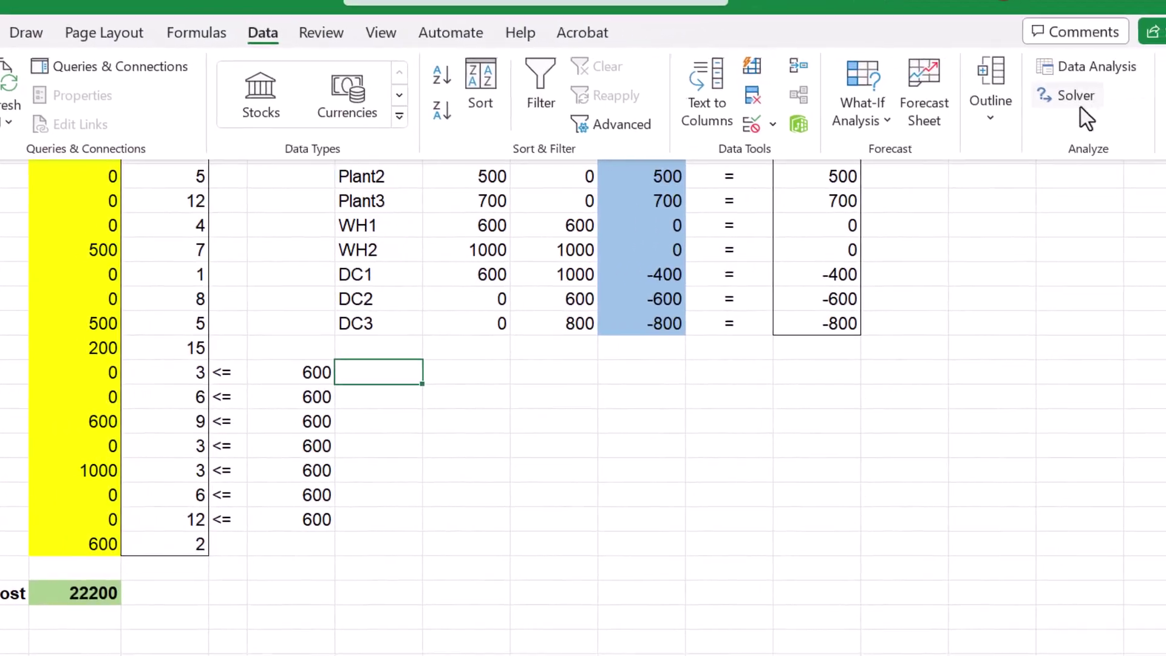
left_click(1076, 99)
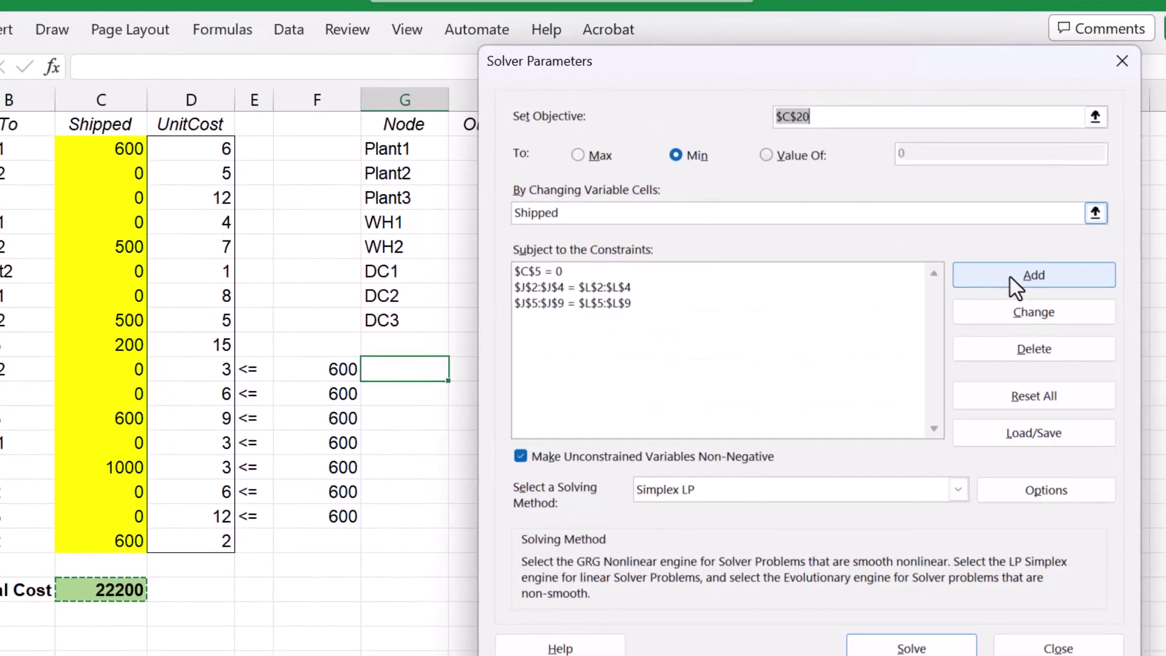
left_click(1007, 278)
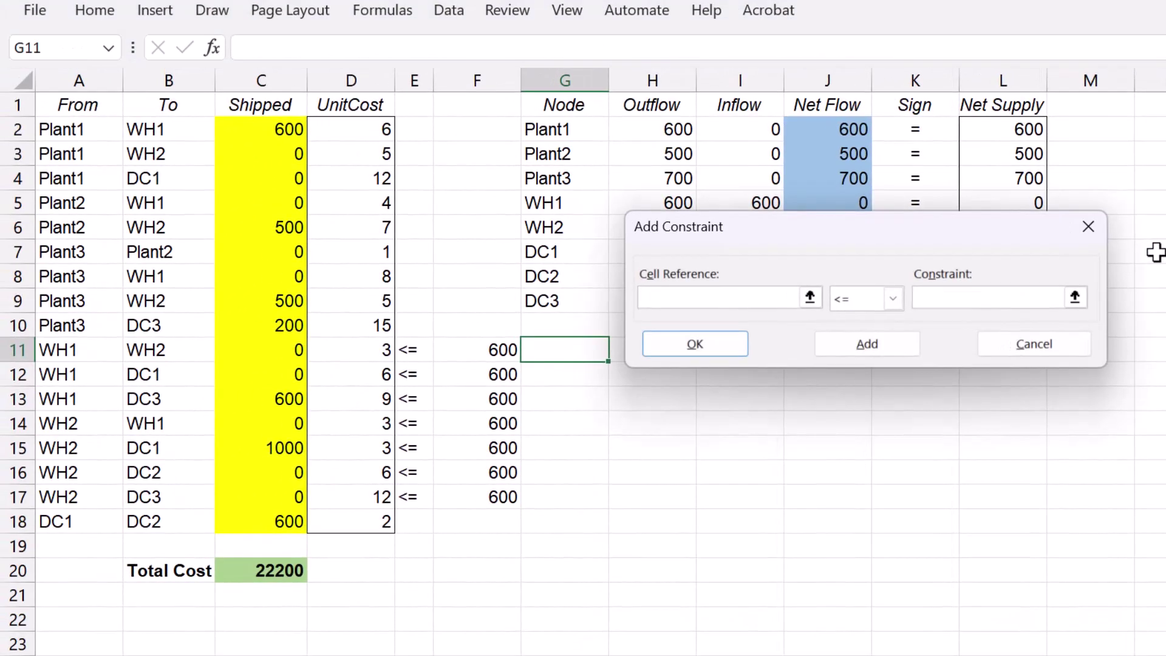
left_click_drag(281, 347, 294, 499)
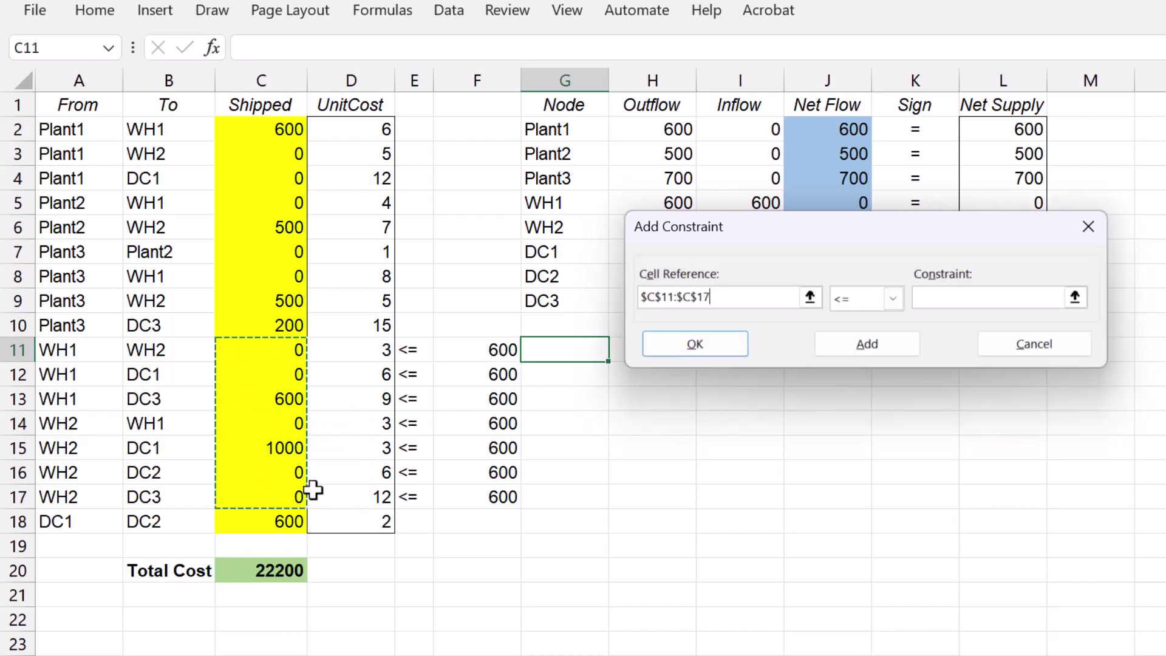
left_click(888, 308)
left_click(870, 308)
left_click(942, 297)
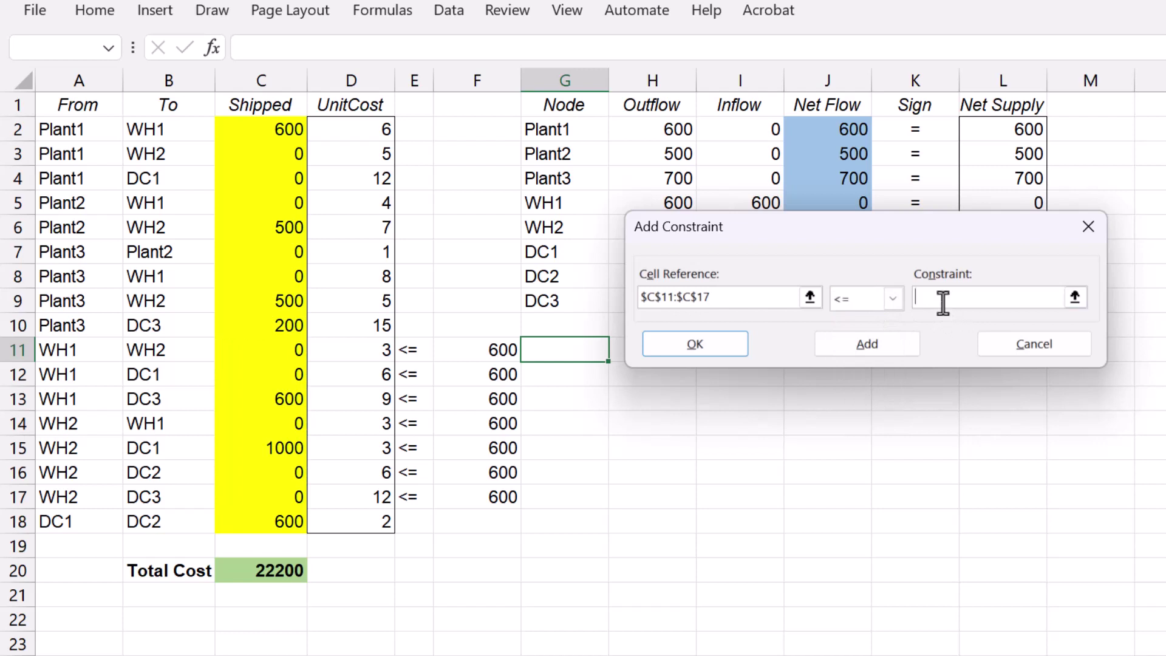
left_click_drag(513, 350, 500, 497)
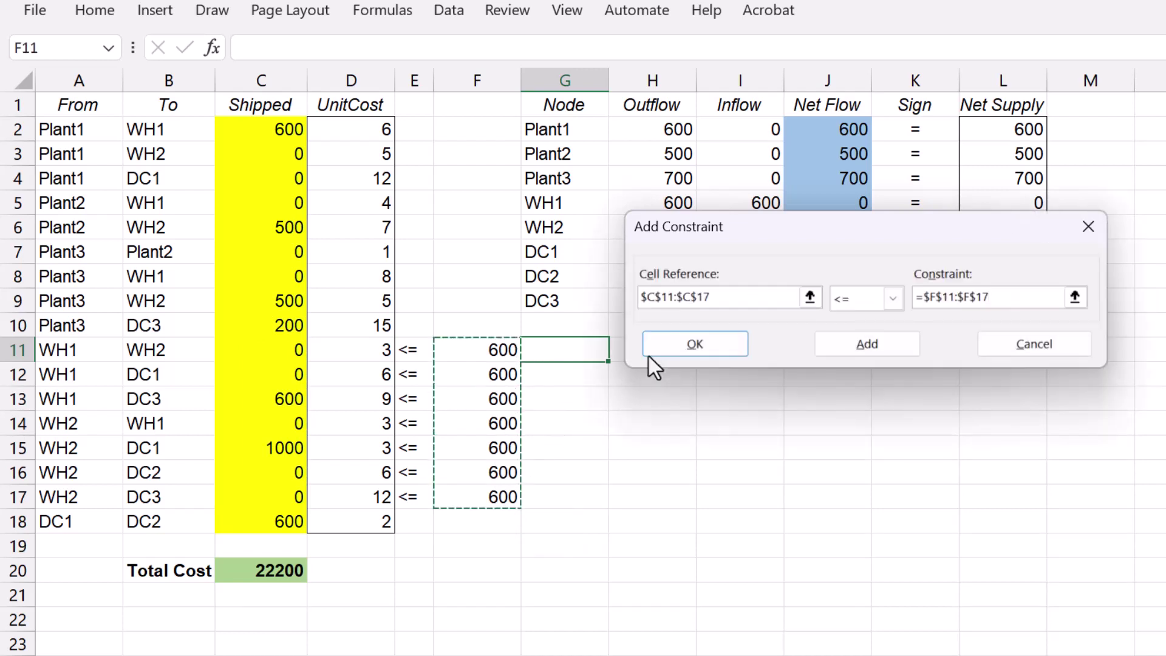
left_click(690, 344)
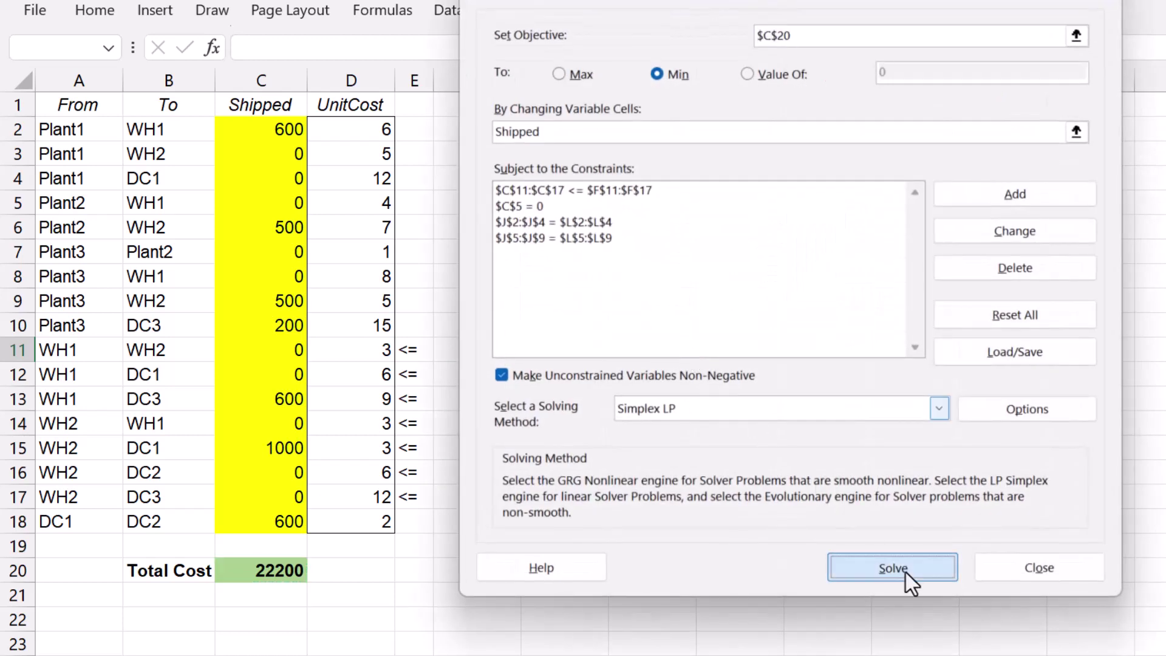
left_click(906, 572)
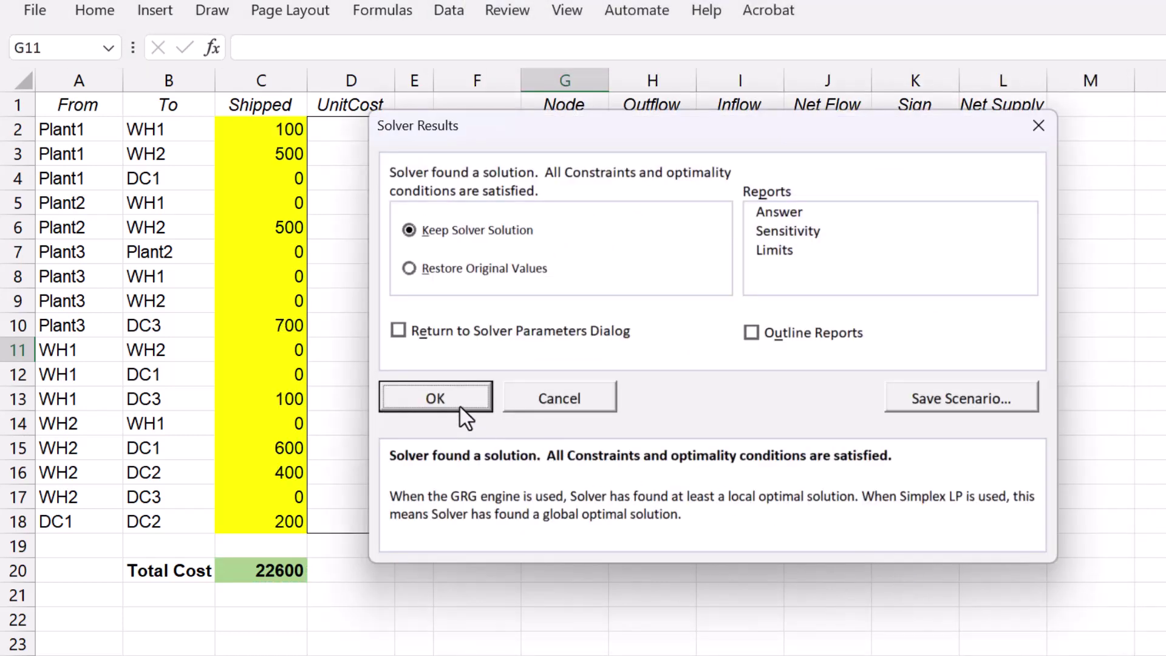
left_click(460, 404)
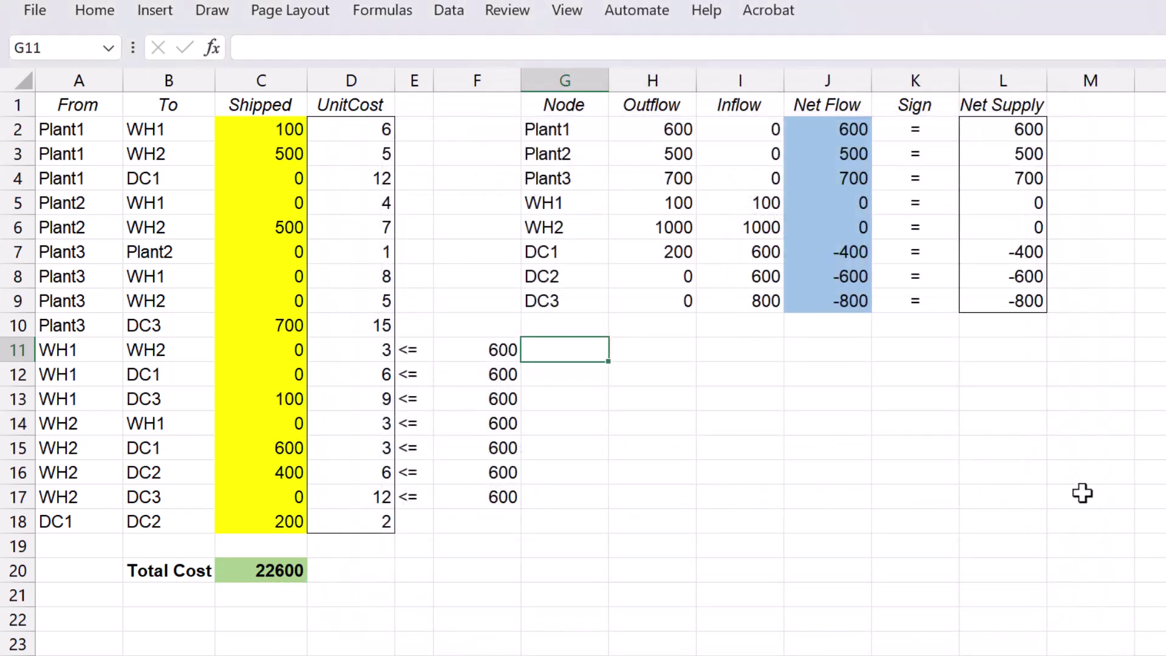